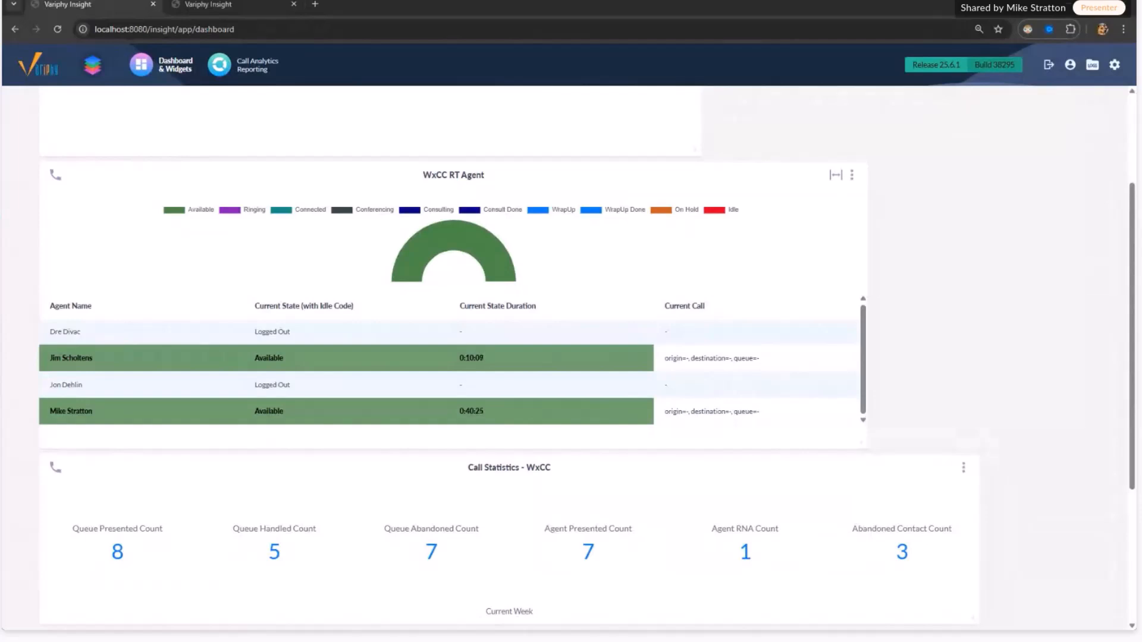
Step: Start a new Call Analytics widget for My Webex Organization with the Webex Calling subfeature and examine the available widget types
{"action": "scroll", "coordinate": [976, 401], "scroll_direction": "up", "scroll_amount": 3}
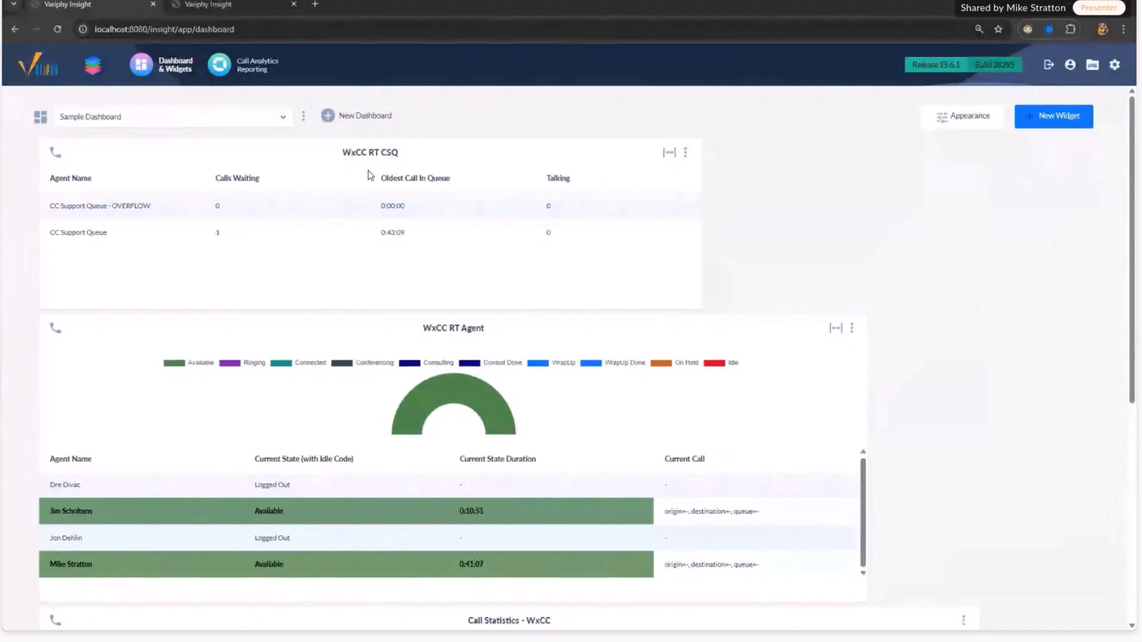
{"action": "left_click_drag", "start_coordinate": [1132, 302], "coordinate": [1135, 279]}
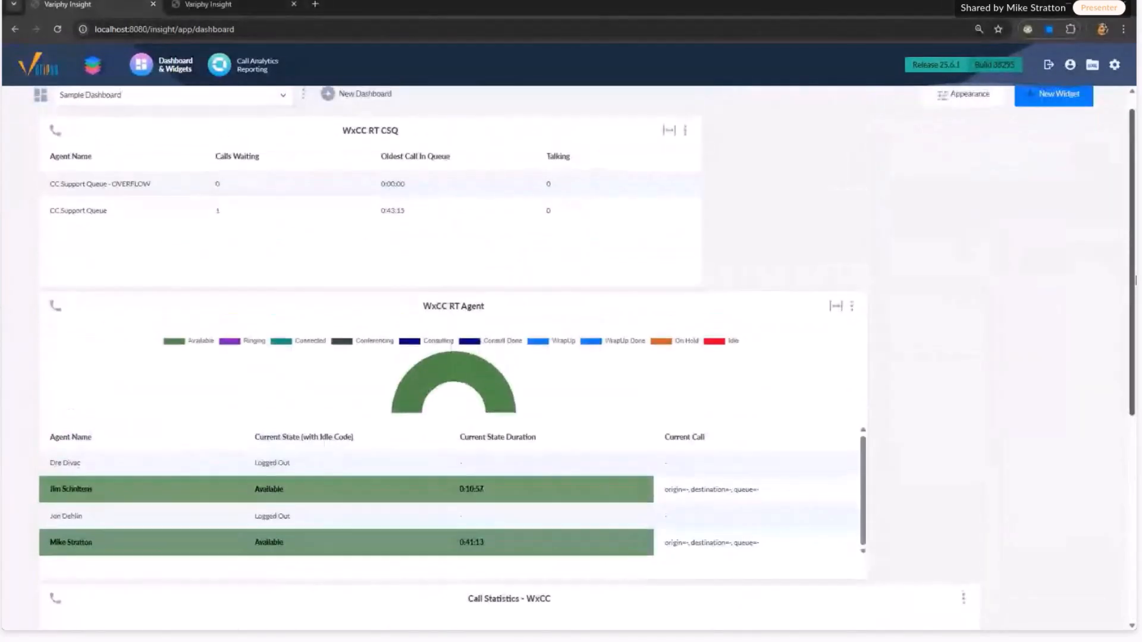
{"action": "left_click", "coordinate": [1053, 93]}
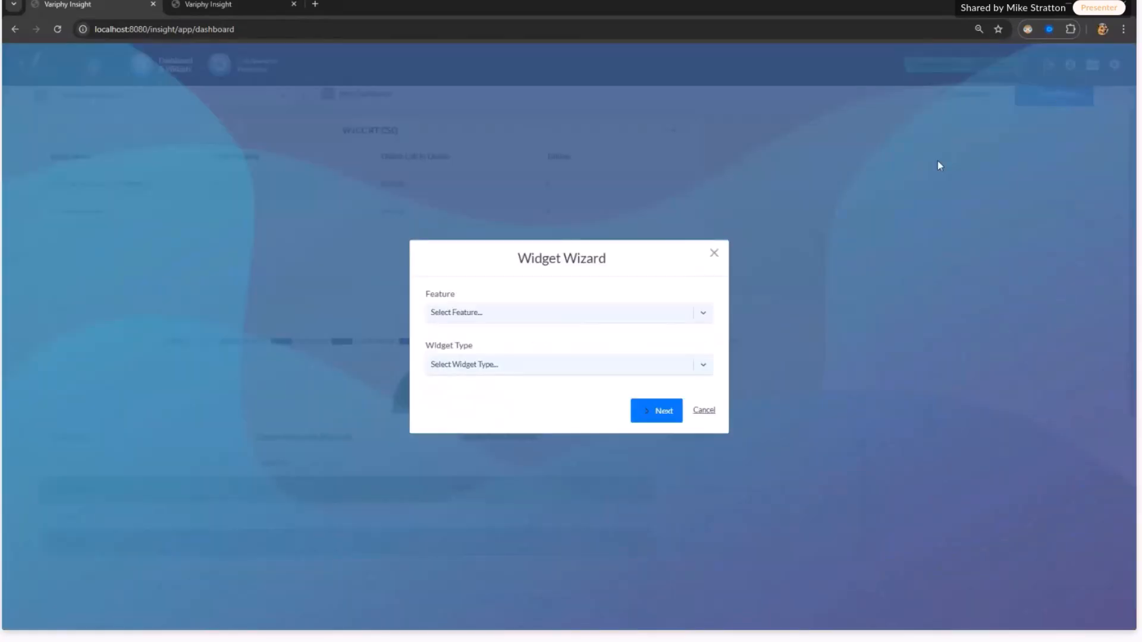
{"action": "left_click", "coordinate": [589, 316]}
{"action": "left_click", "coordinate": [479, 352]}
{"action": "left_click", "coordinate": [478, 346]}
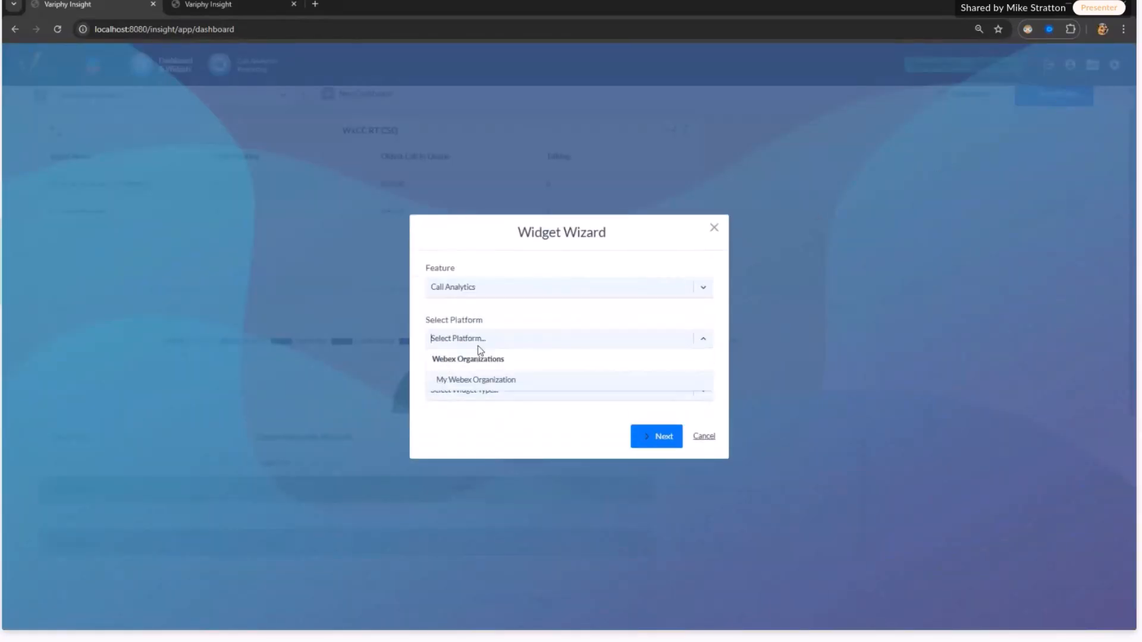
{"action": "left_click", "coordinate": [478, 377]}
{"action": "left_click", "coordinate": [491, 366]}
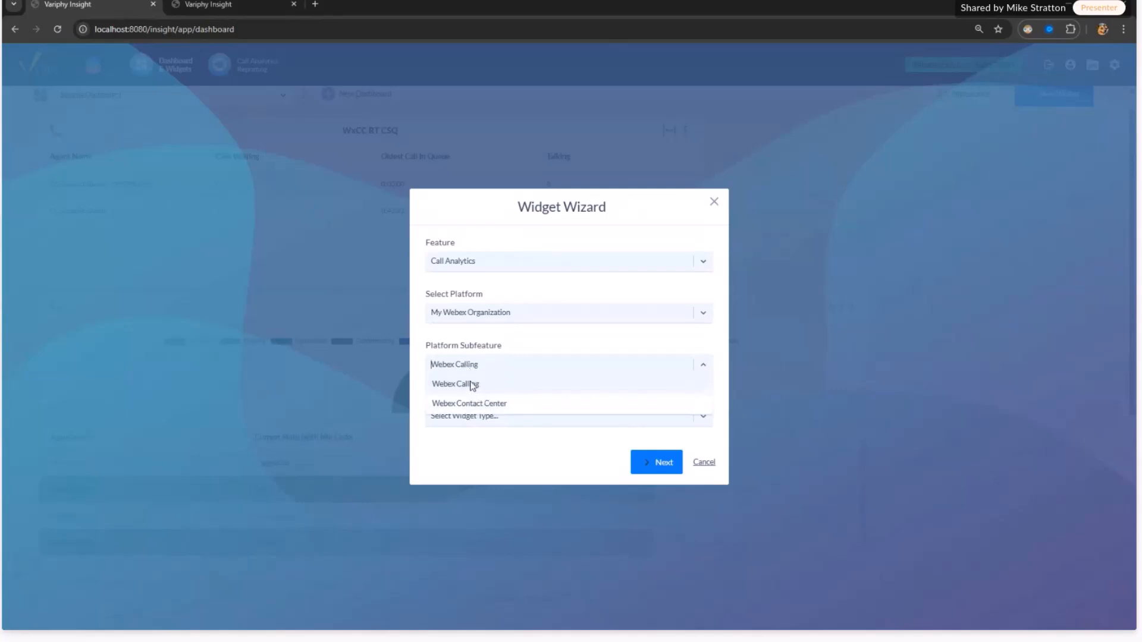
{"action": "left_click", "coordinate": [486, 388]}
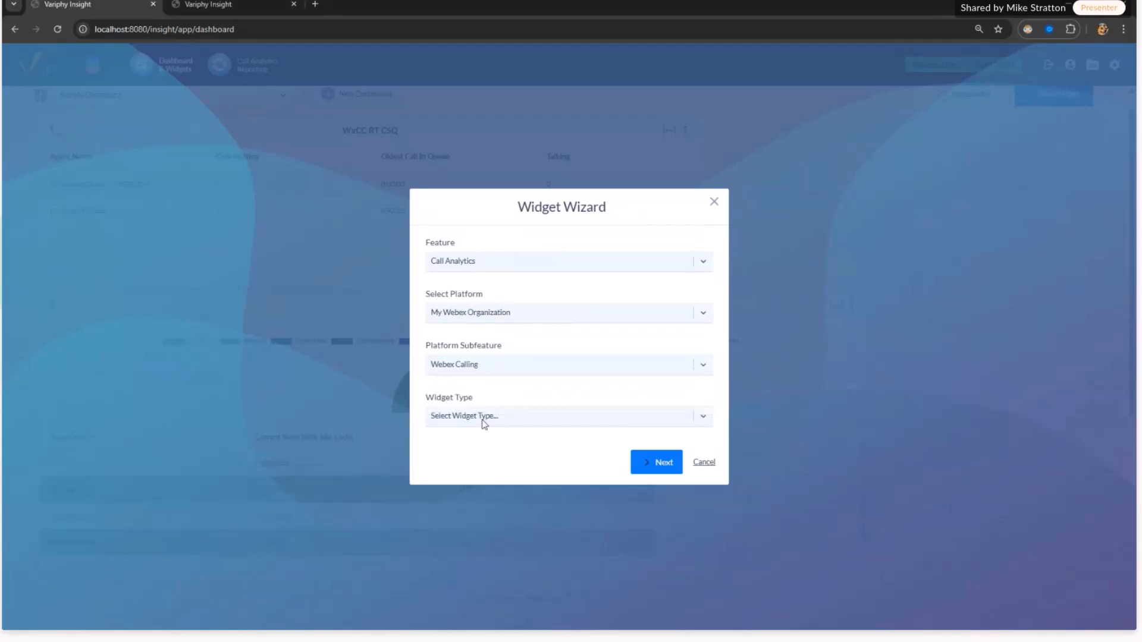
{"action": "left_click", "coordinate": [484, 420]}
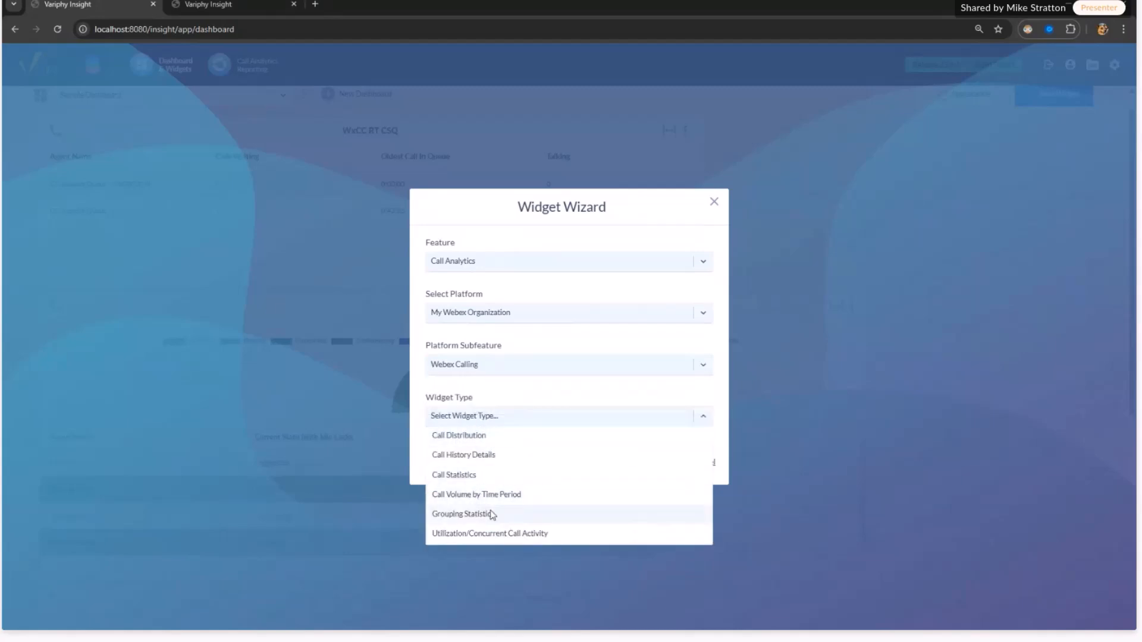
Step: Switch the platform subfeature to Webex Contact Center, examine its widget types, and close the Widget Wizard without creating a widget
{"action": "left_click", "coordinate": [494, 368]}
{"action": "left_click", "coordinate": [496, 369]}
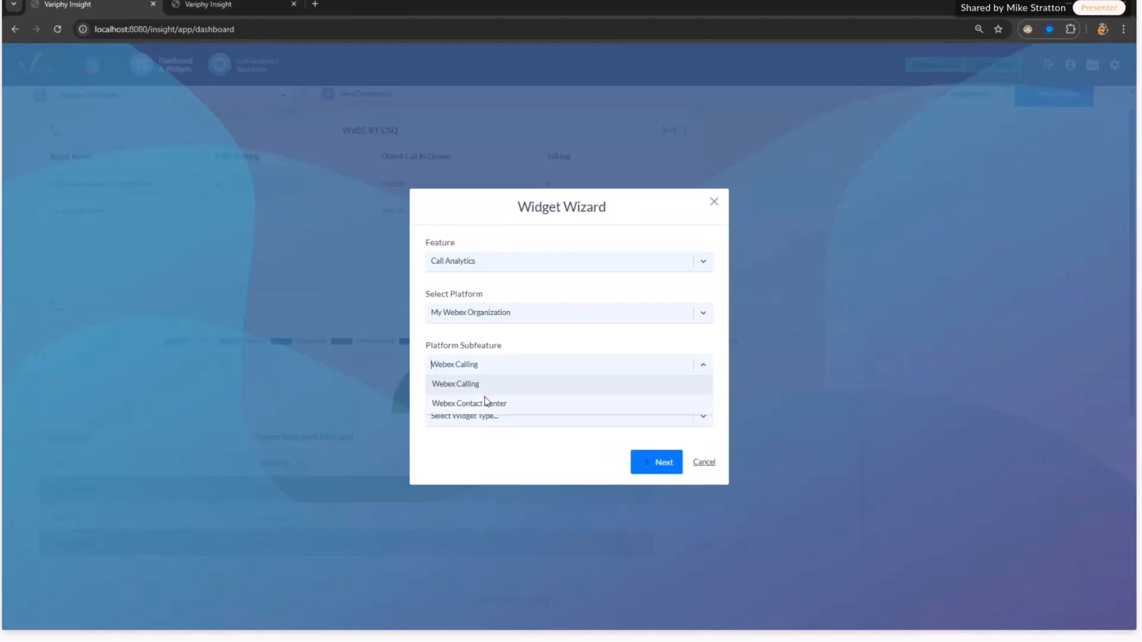
{"action": "left_click", "coordinate": [491, 403]}
{"action": "left_click", "coordinate": [485, 418]}
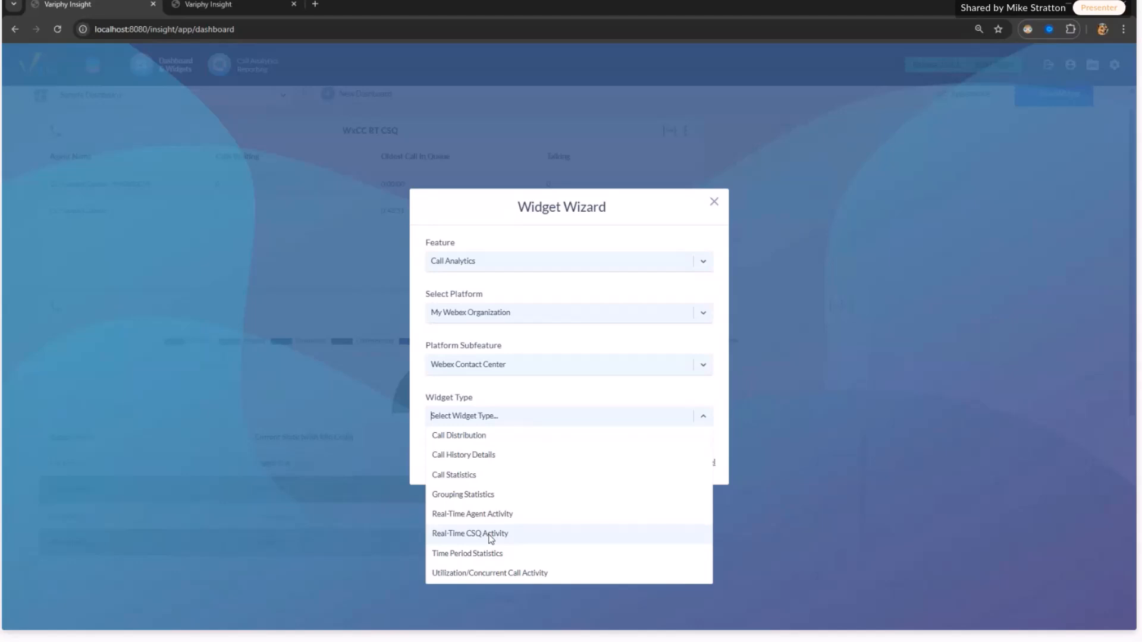
{"action": "left_click", "coordinate": [718, 205]}
{"action": "left_click", "coordinate": [714, 202]}
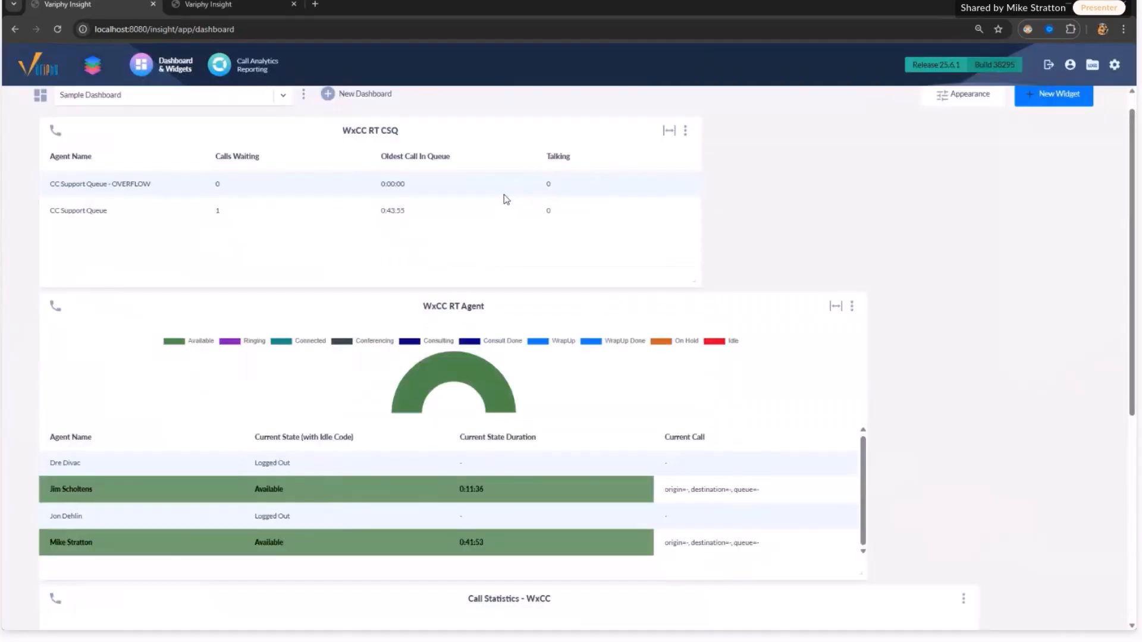
Step: Examine the WxCC RT CSQ and WxCC RT Agent widgets on the Sample Dashboard
{"action": "scroll", "coordinate": [499, 188], "scroll_direction": "up", "scroll_amount": 1}
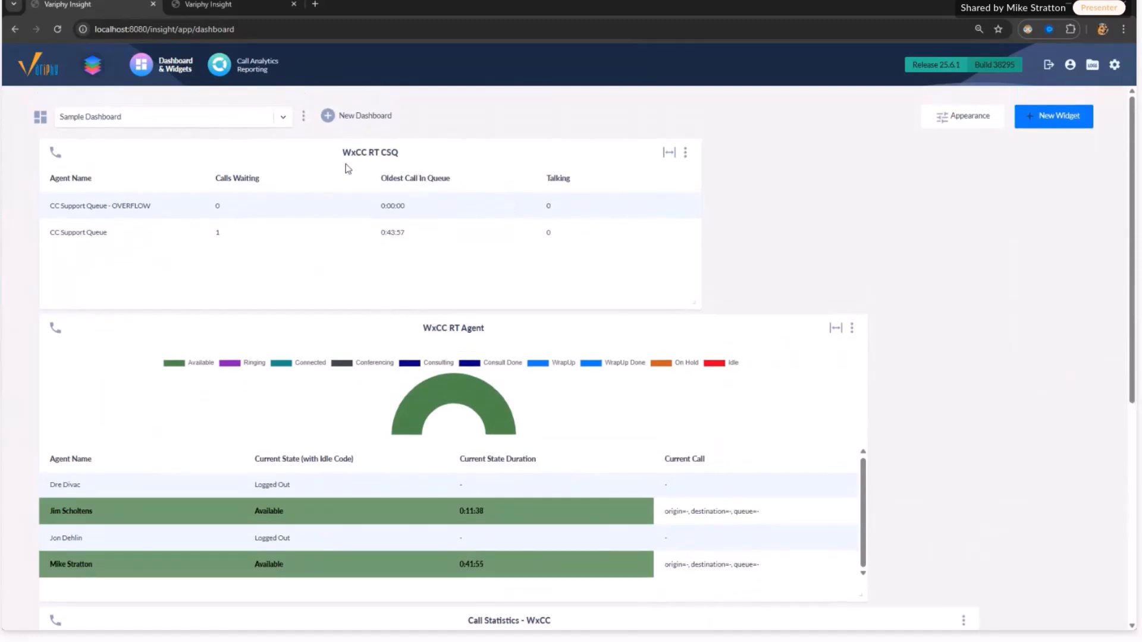
{"action": "left_click_drag", "start_coordinate": [362, 152], "coordinate": [410, 158]}
{"action": "left_click_drag", "start_coordinate": [469, 328], "coordinate": [476, 329]}
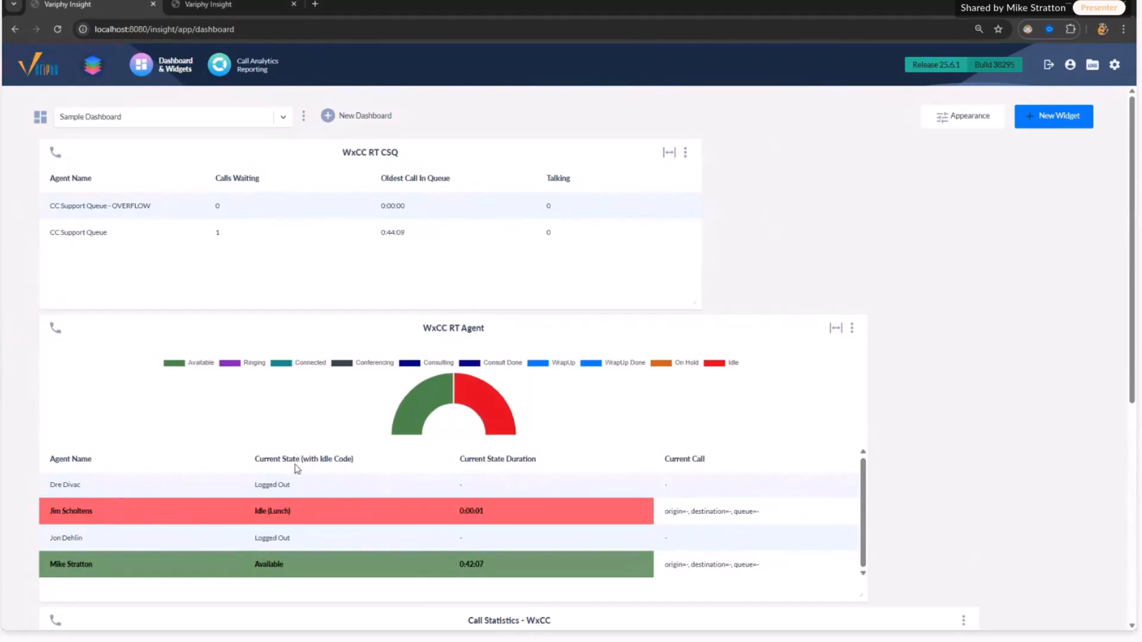
{"action": "scroll", "coordinate": [462, 390], "scroll_direction": "down", "scroll_amount": 1}
{"action": "scroll", "coordinate": [463, 390], "scroll_direction": "down", "scroll_amount": 2}
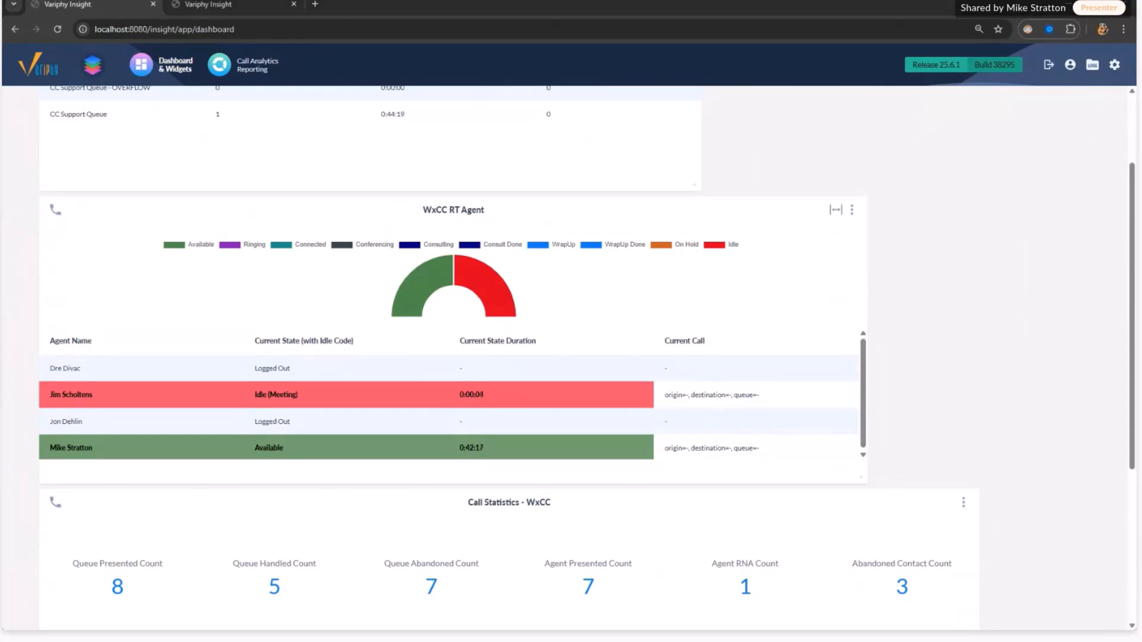
Step: Bring the Webex Contact Center window beside the dashboard's agent widget and set the availability state to Lunch
{"action": "left_click_drag", "start_coordinate": [1, 89], "coordinate": [860, 99]}
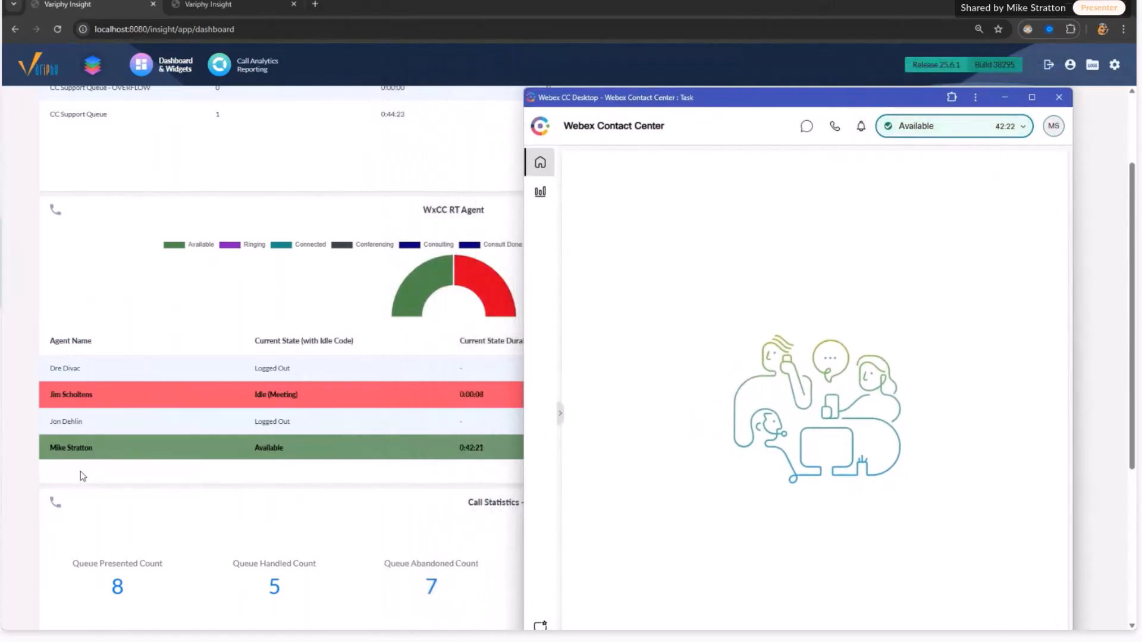
{"action": "left_click", "coordinate": [945, 133]}
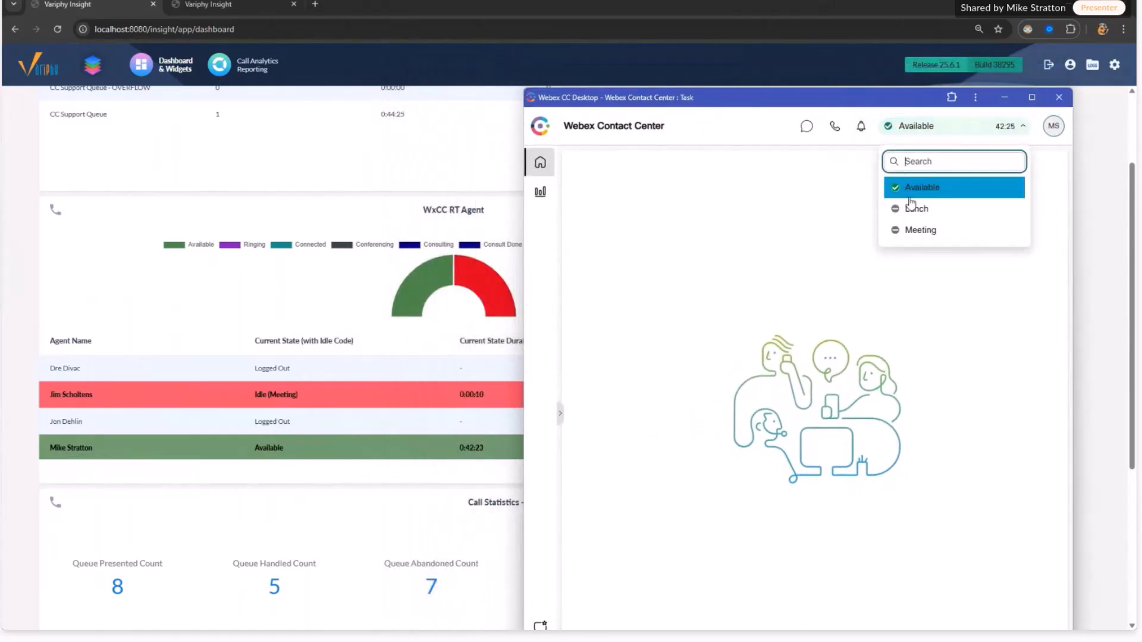
{"action": "left_click", "coordinate": [911, 209]}
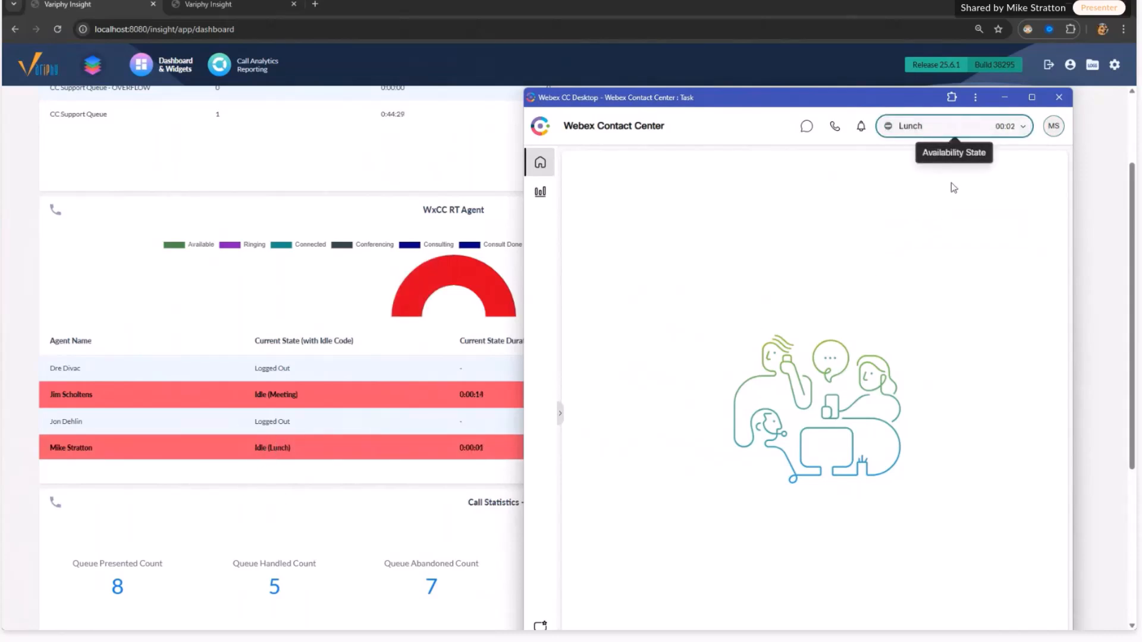
Step: Change the agent's availability state to Meeting and back to Available
{"action": "left_click", "coordinate": [945, 128]}
{"action": "left_click", "coordinate": [925, 231]}
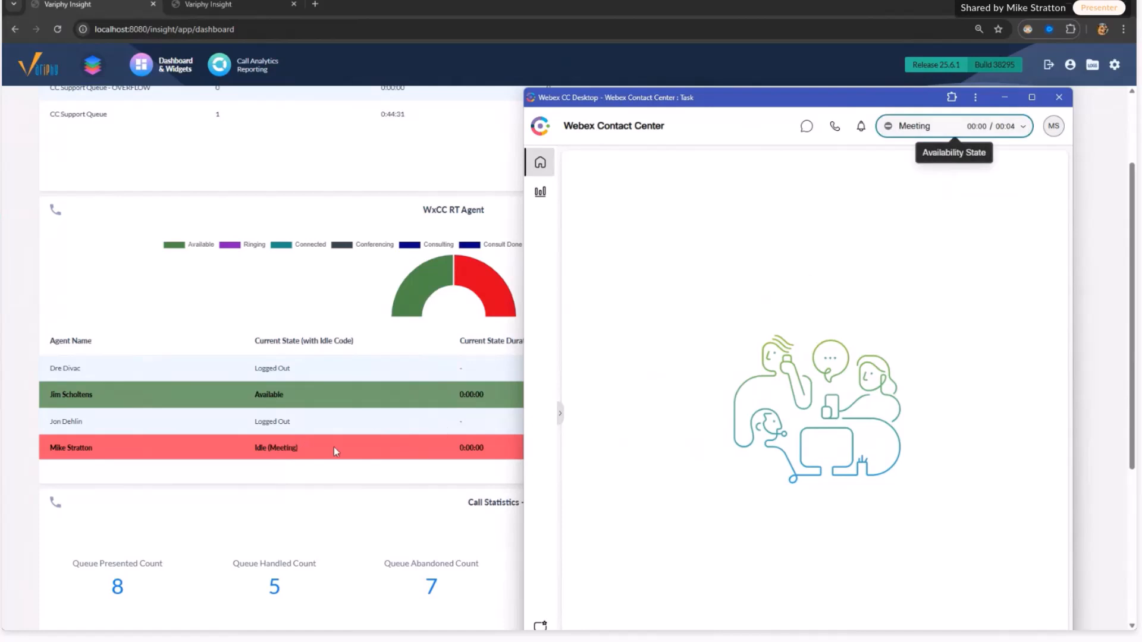
{"action": "left_click", "coordinate": [904, 128]}
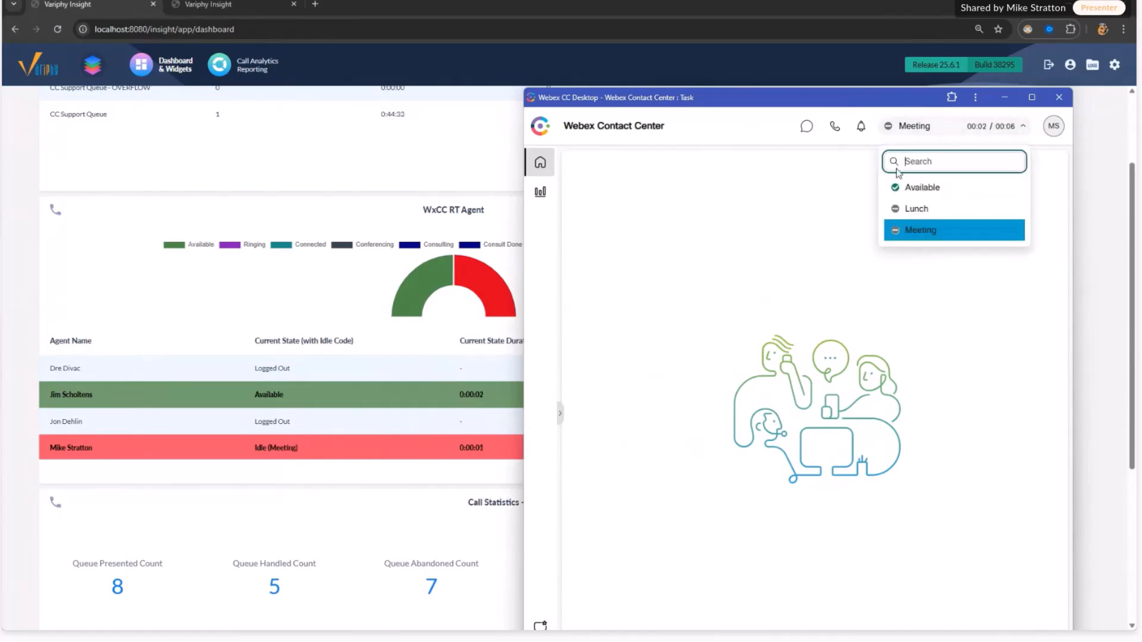
{"action": "left_click", "coordinate": [909, 189]}
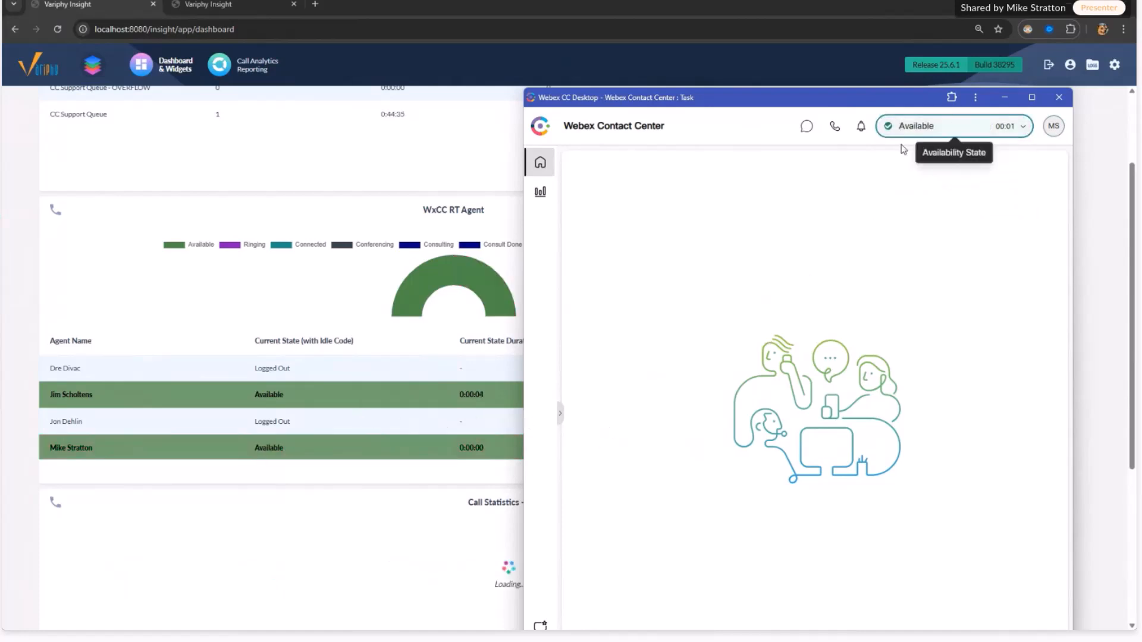
Step: Put the agent in the Lunch state, and return the agent to Available to receive a call
{"action": "left_click", "coordinate": [910, 127]}
{"action": "left_click", "coordinate": [917, 219]}
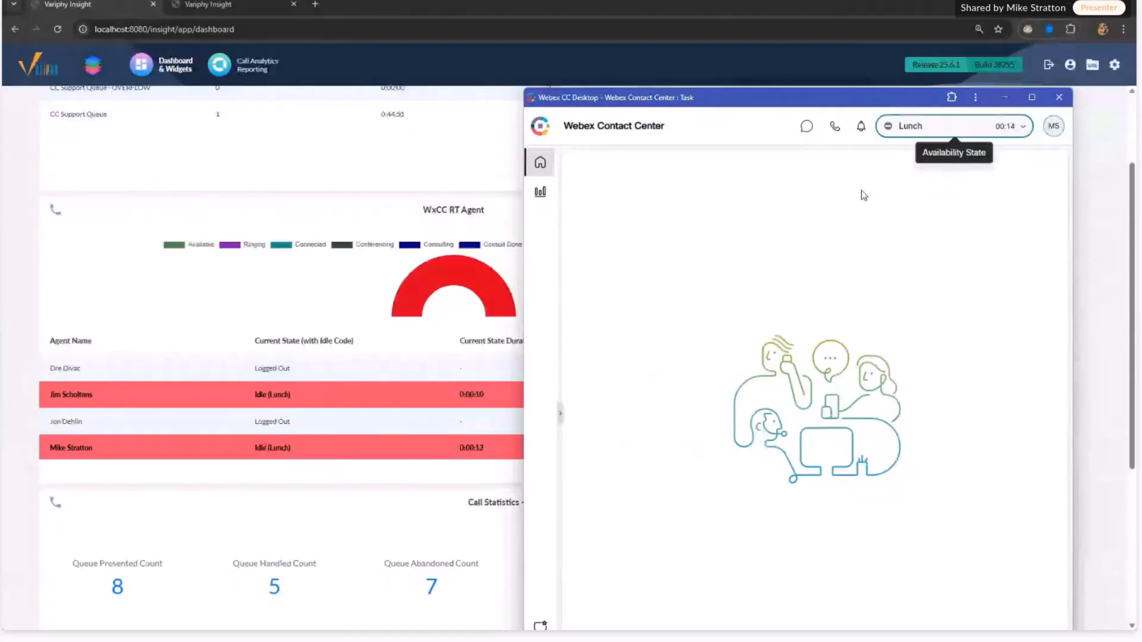
{"action": "left_click", "coordinate": [950, 124]}
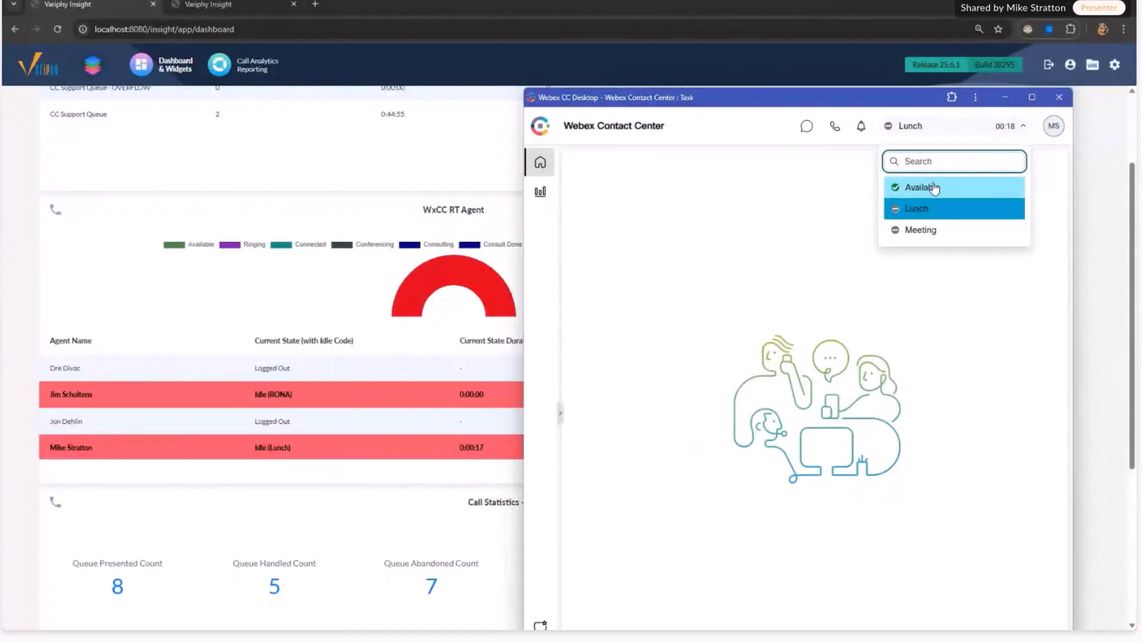
{"action": "left_click", "coordinate": [933, 188]}
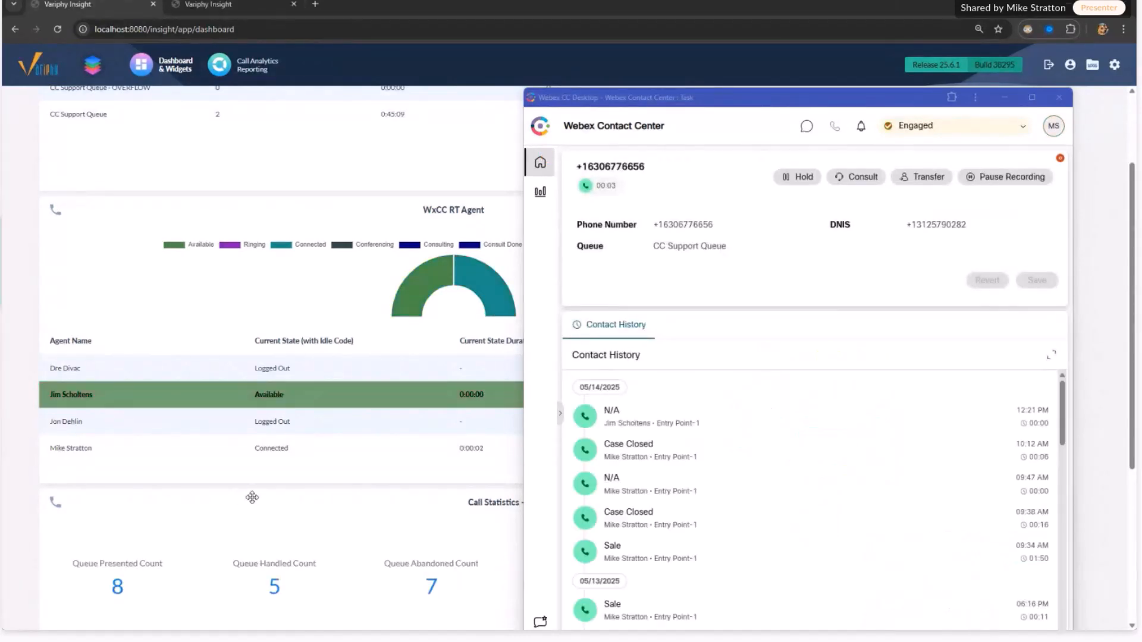
Step: Move the Webex Contact Center window away from the widgets and check the Talking value for CC Support Queue in WxCC RT CSQ
{"action": "scroll", "coordinate": [436, 320], "scroll_direction": "up", "scroll_amount": 2}
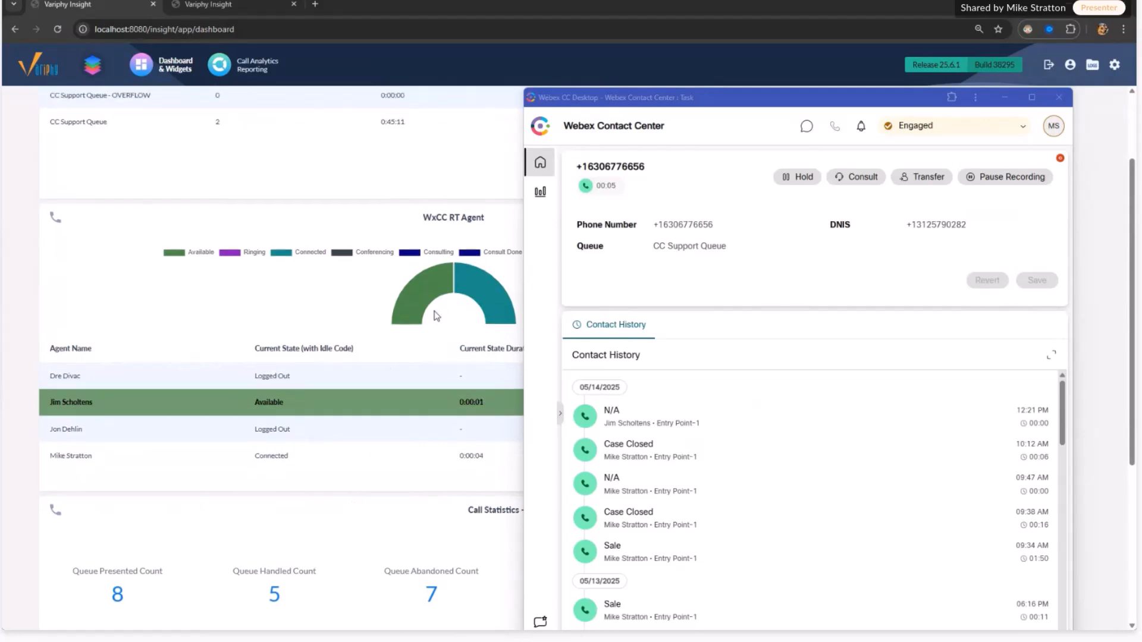
{"action": "left_click_drag", "start_coordinate": [836, 88], "coordinate": [746, 294]}
{"action": "left_click", "coordinate": [553, 236]}
{"action": "double_click", "coordinate": [549, 233]}
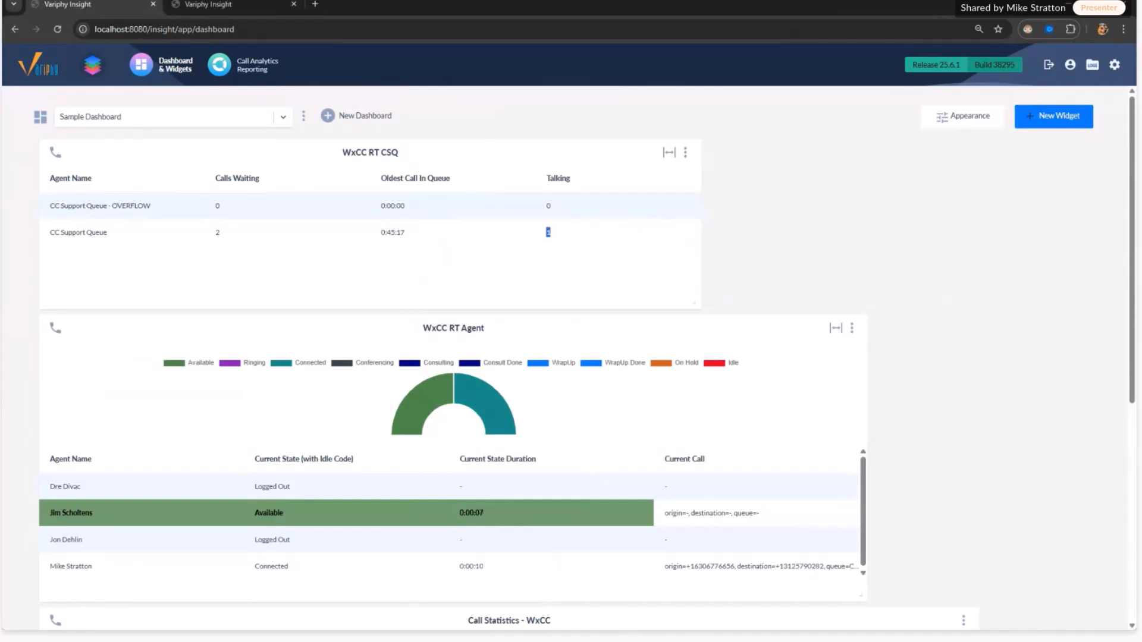
Step: Switch back to Webex Contact Center, submit the ended call's wrap-up as Case Closed, and check the agent's state on the dashboard
{"action": "key", "text": "alt+Tab"}
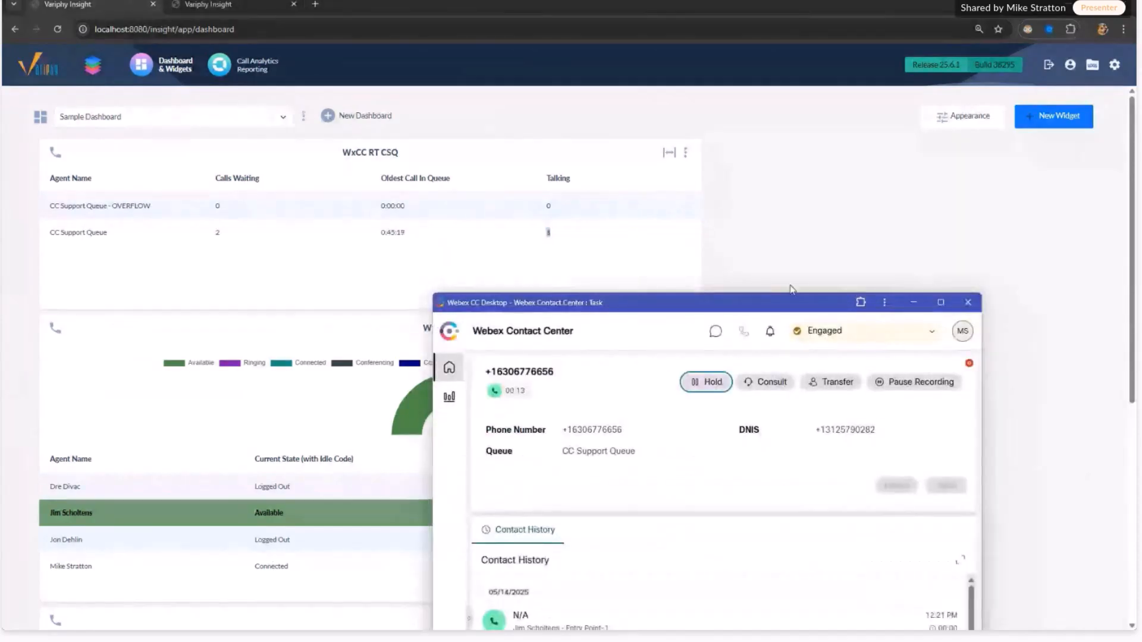
{"action": "left_click_drag", "start_coordinate": [772, 308], "coordinate": [929, 122]}
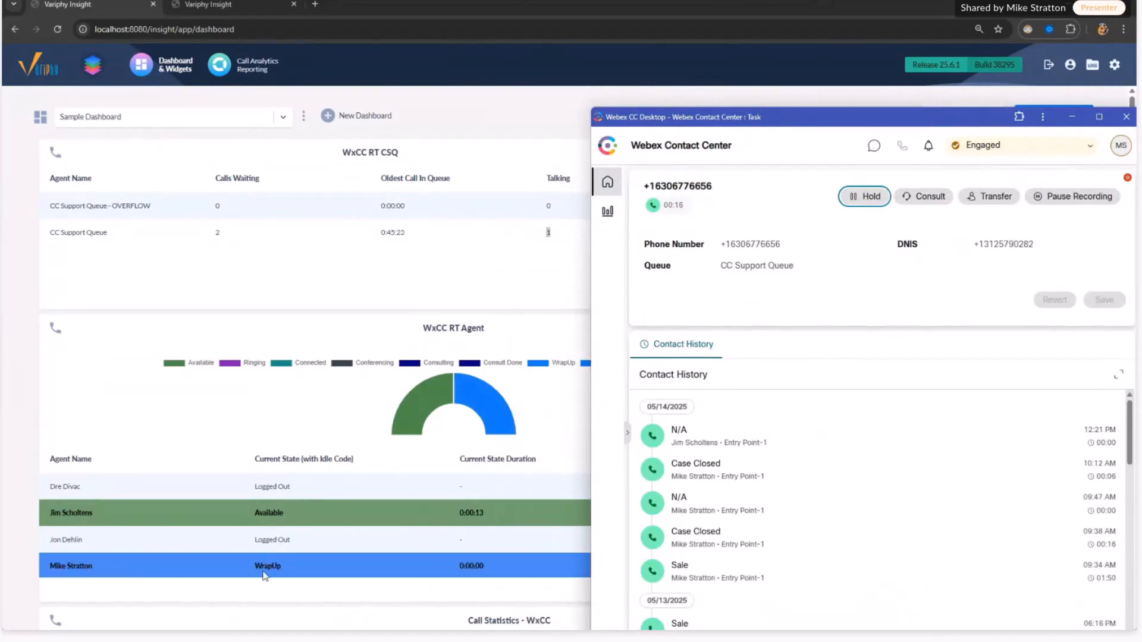
{"action": "left_click_drag", "start_coordinate": [918, 232], "coordinate": [994, 246]}
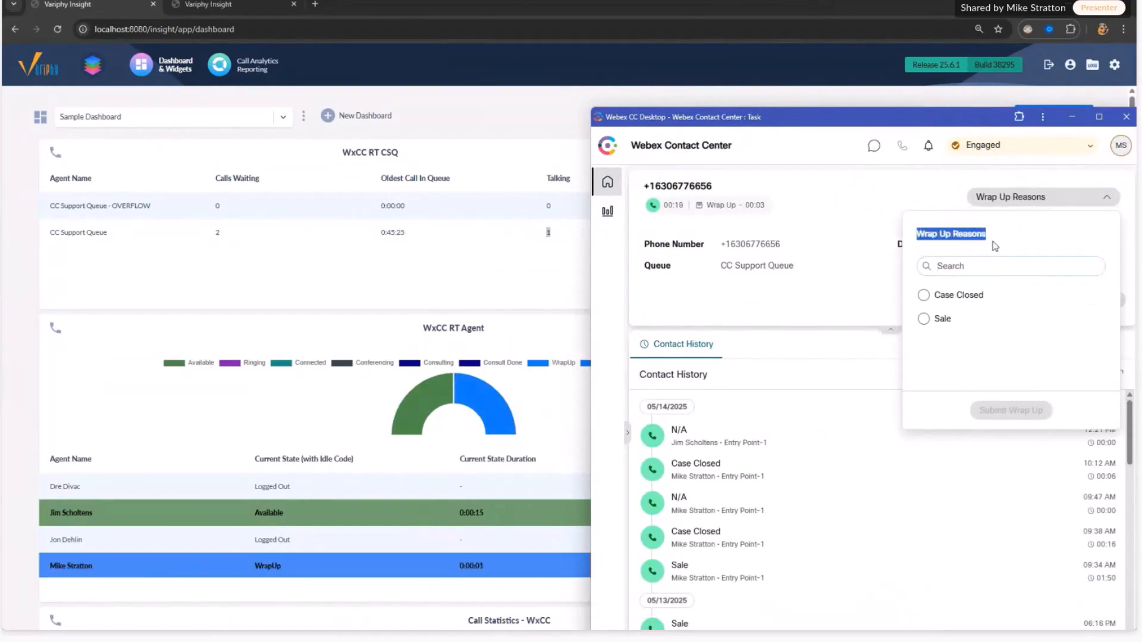
{"action": "left_click", "coordinate": [923, 295]}
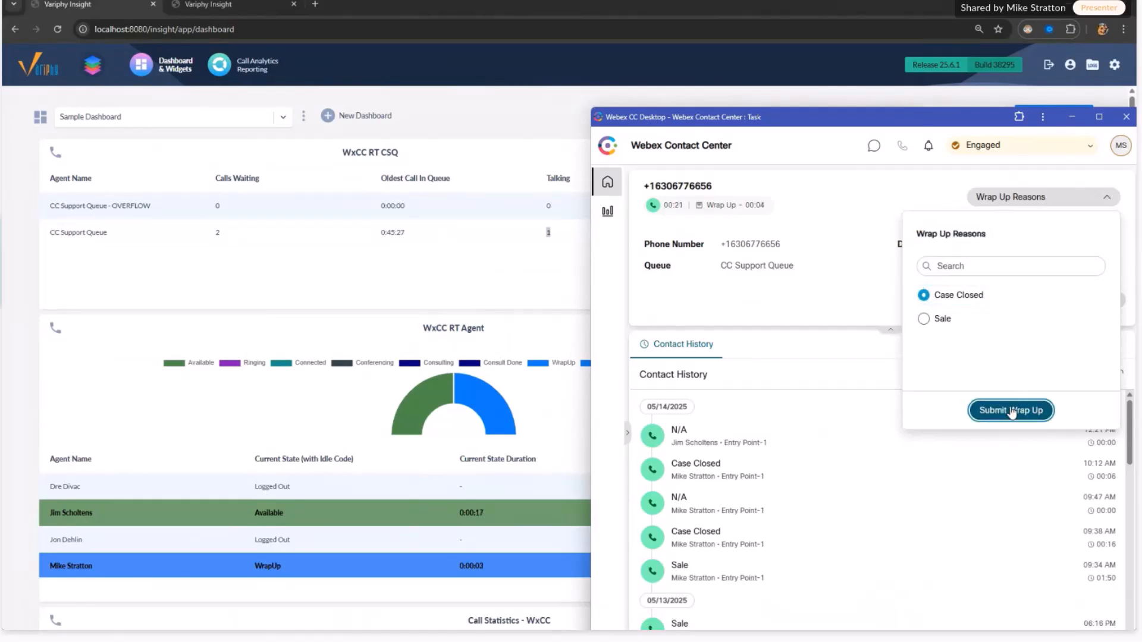
{"action": "left_click", "coordinate": [1011, 411]}
{"action": "double_click", "coordinate": [269, 564]}
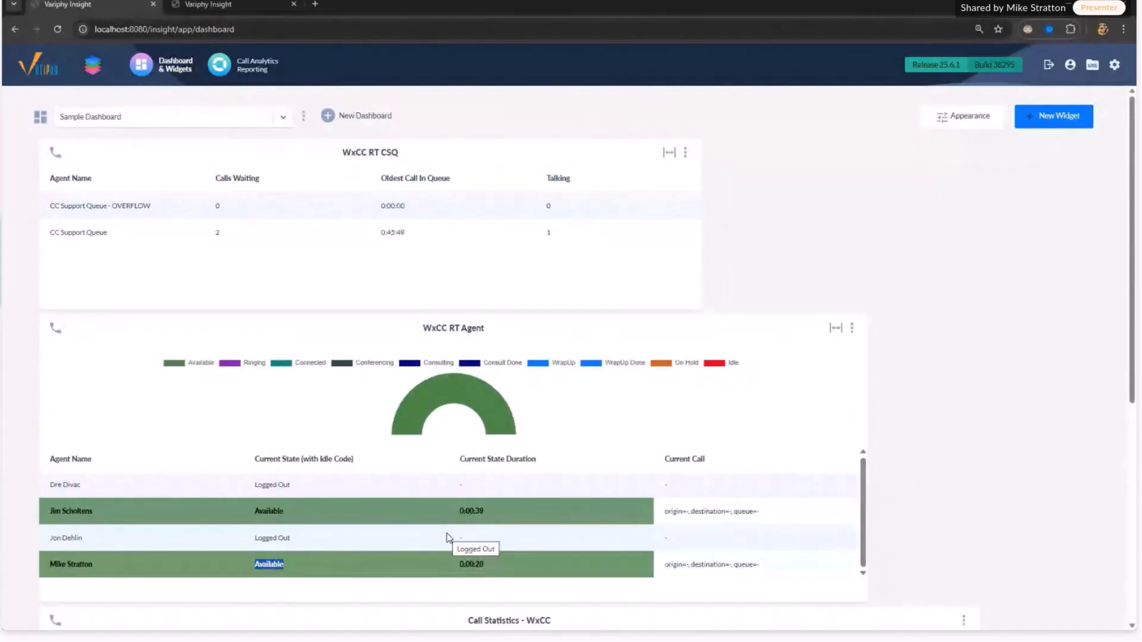
Step: Widen the WxCC RT CSQ widget to match the width of the WxCC RT Agent widget below it
{"action": "left_click", "coordinate": [351, 153]}
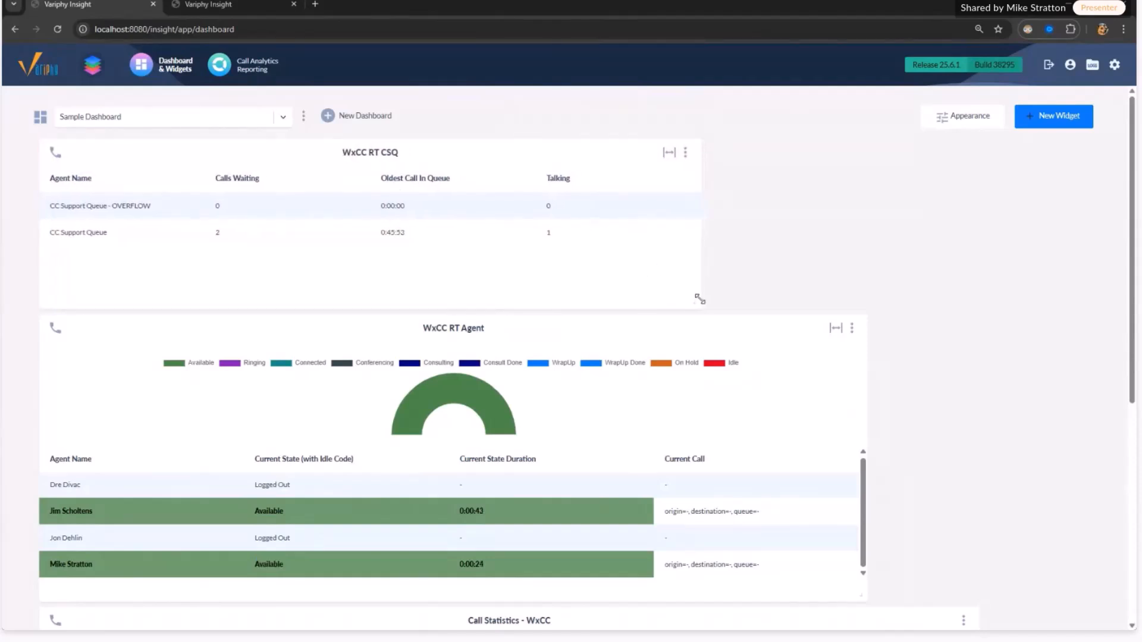
{"action": "left_click_drag", "start_coordinate": [696, 302], "coordinate": [864, 306]}
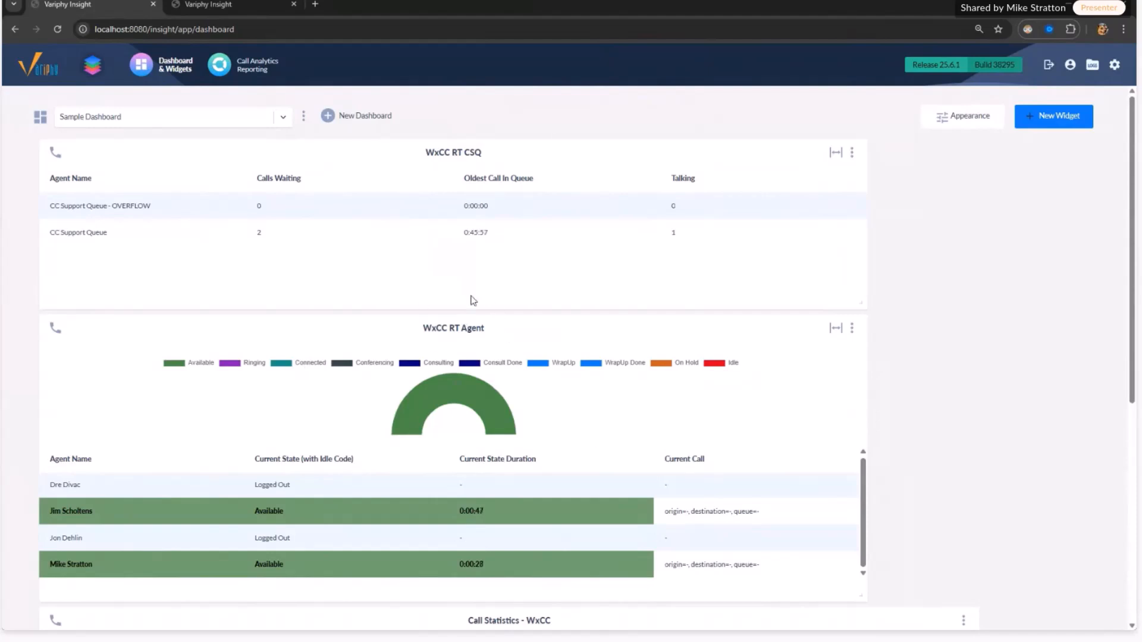
Step: Review the selected CSQs and viewable statistics in the WxCC RT CSQ widget's configuration, and close it without saving
{"action": "left_click", "coordinate": [851, 154]}
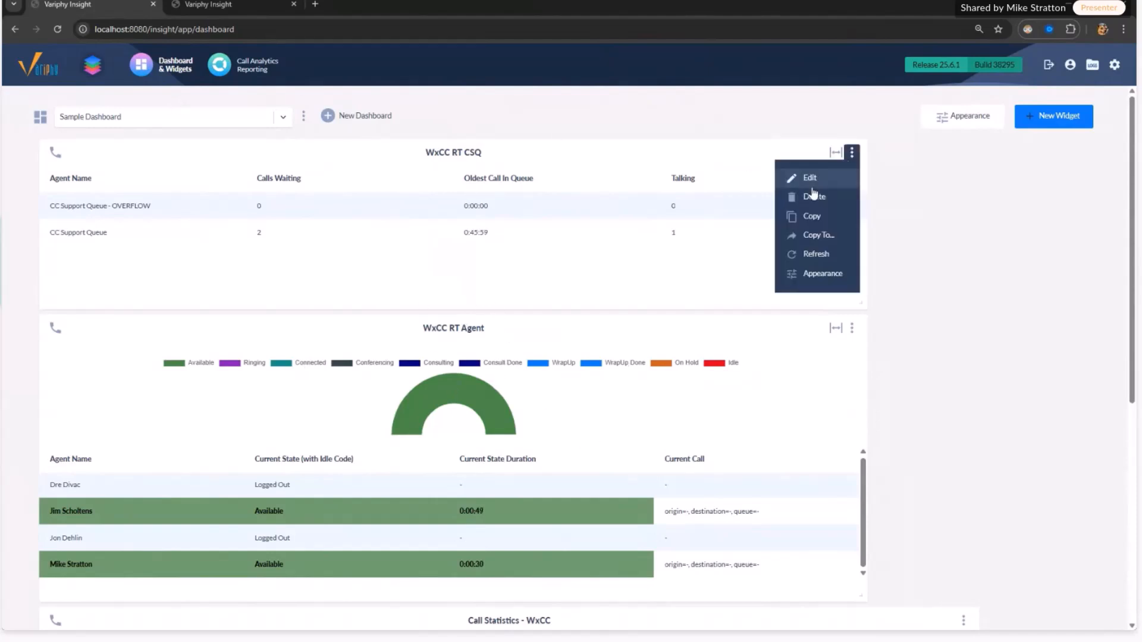
{"action": "left_click", "coordinate": [808, 173]}
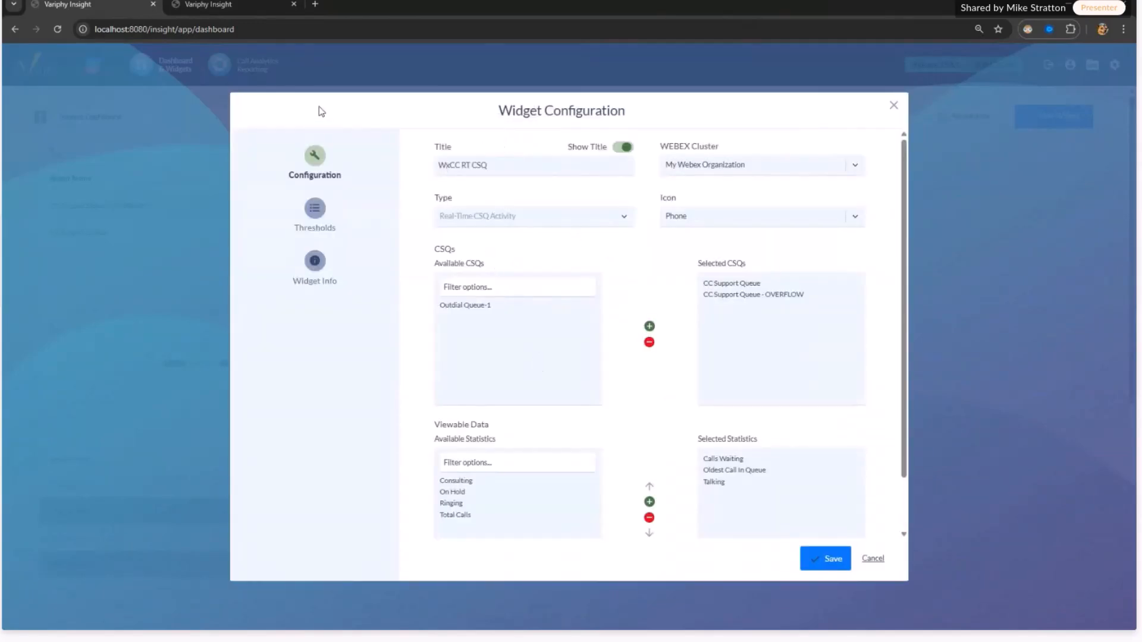
{"action": "left_click", "coordinate": [458, 305]}
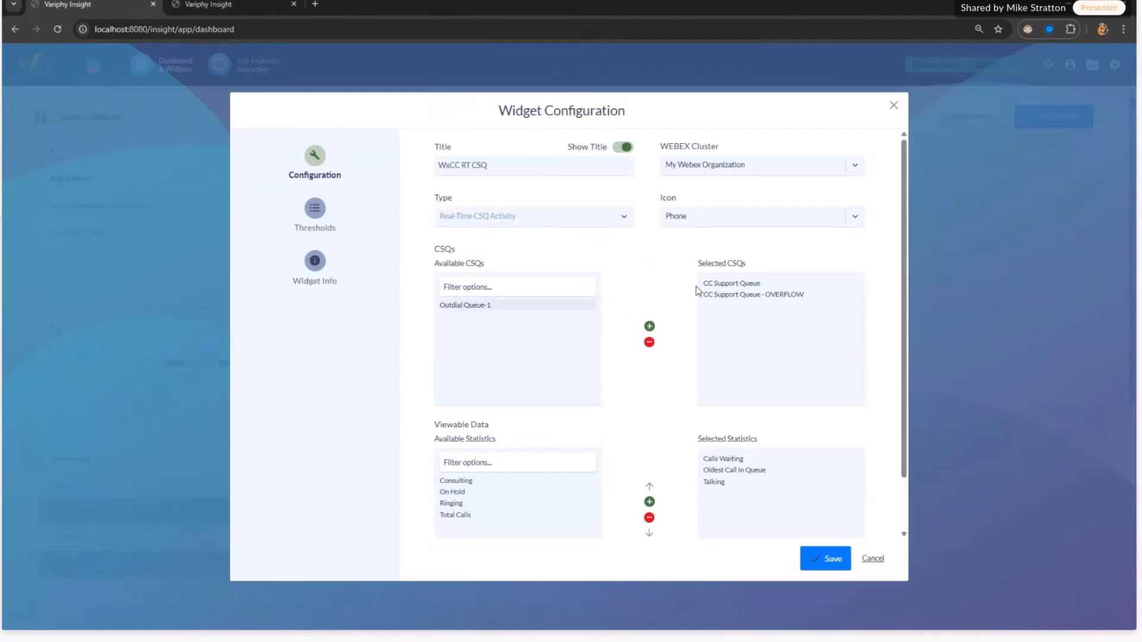
{"action": "left_click", "coordinate": [723, 284]}
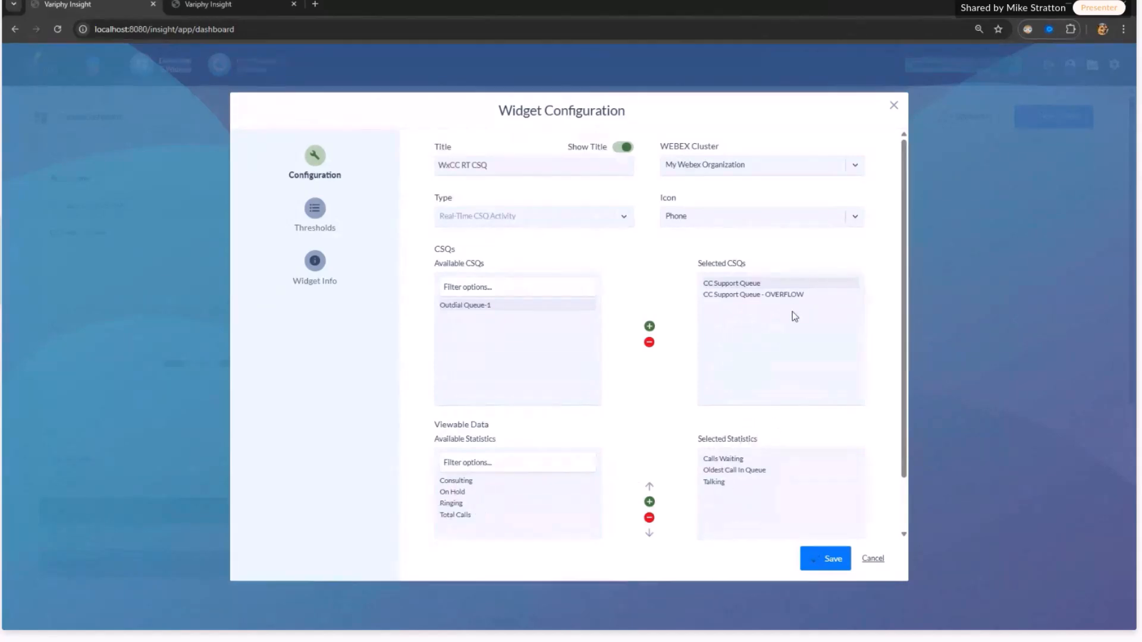
{"action": "left_click", "coordinate": [723, 473]}
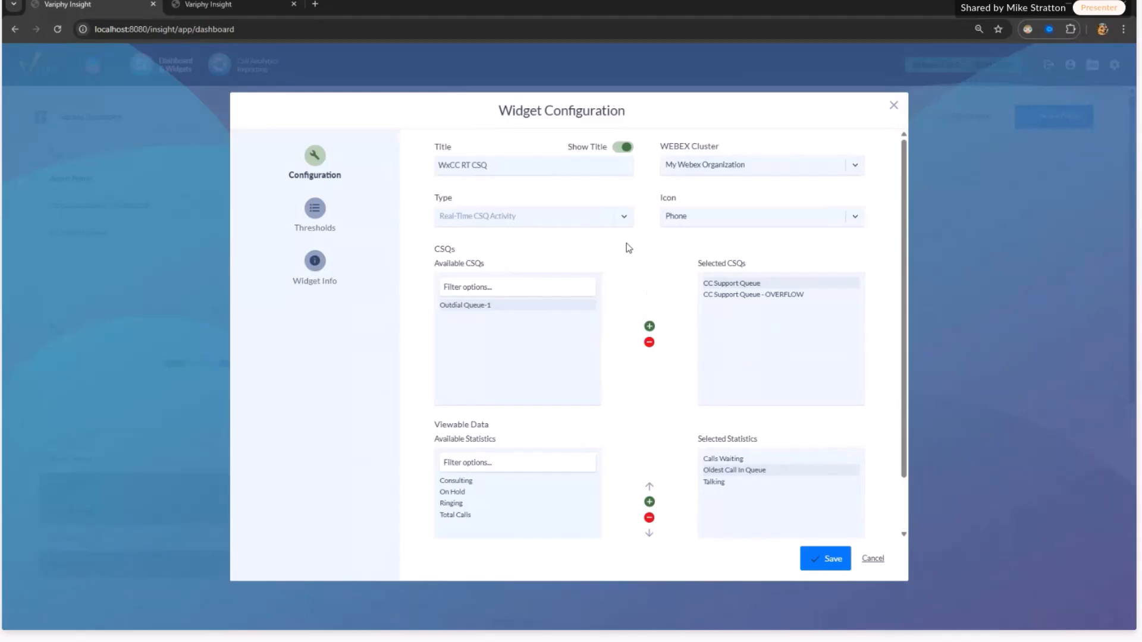
{"action": "left_click", "coordinate": [893, 106]}
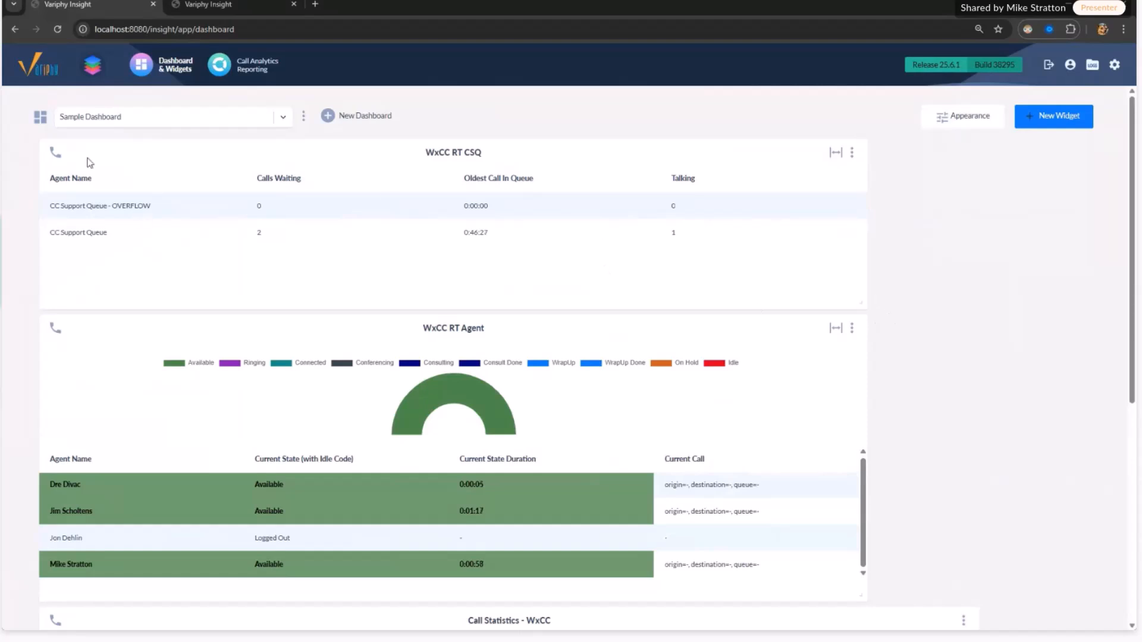
Step: Shrink the Call Statistics - WxCC widget to the width of a single statistic
{"action": "left_click_drag", "start_coordinate": [269, 150], "coordinate": [279, 156]}
{"action": "scroll", "coordinate": [1133, 309], "scroll_direction": "down", "scroll_amount": 6}
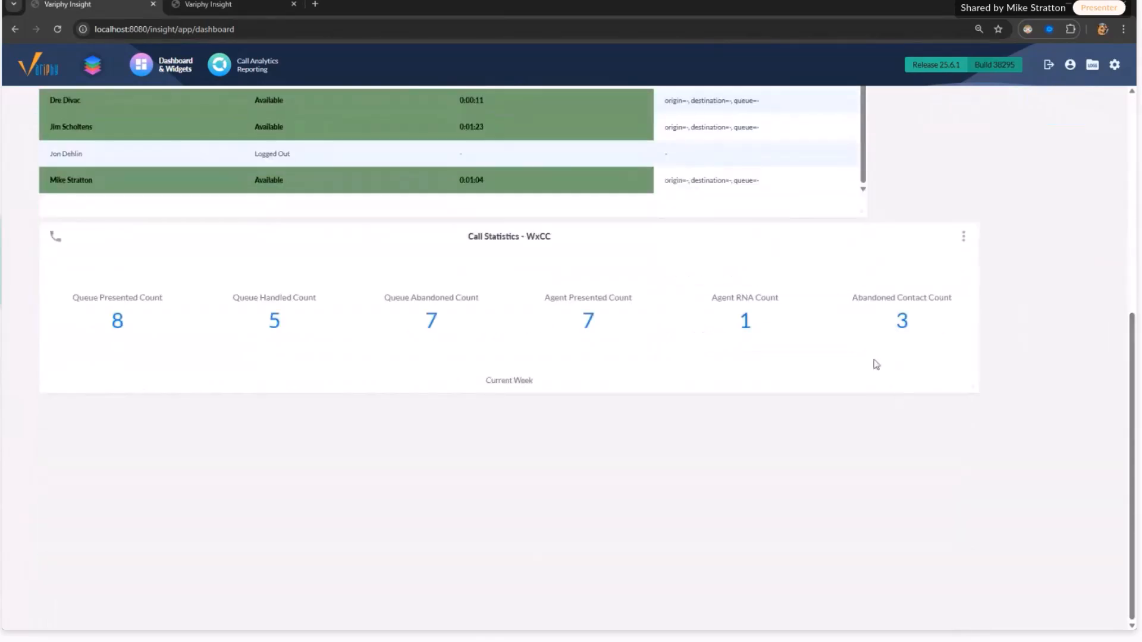
{"action": "left_click_drag", "start_coordinate": [977, 385], "coordinate": [188, 379]}
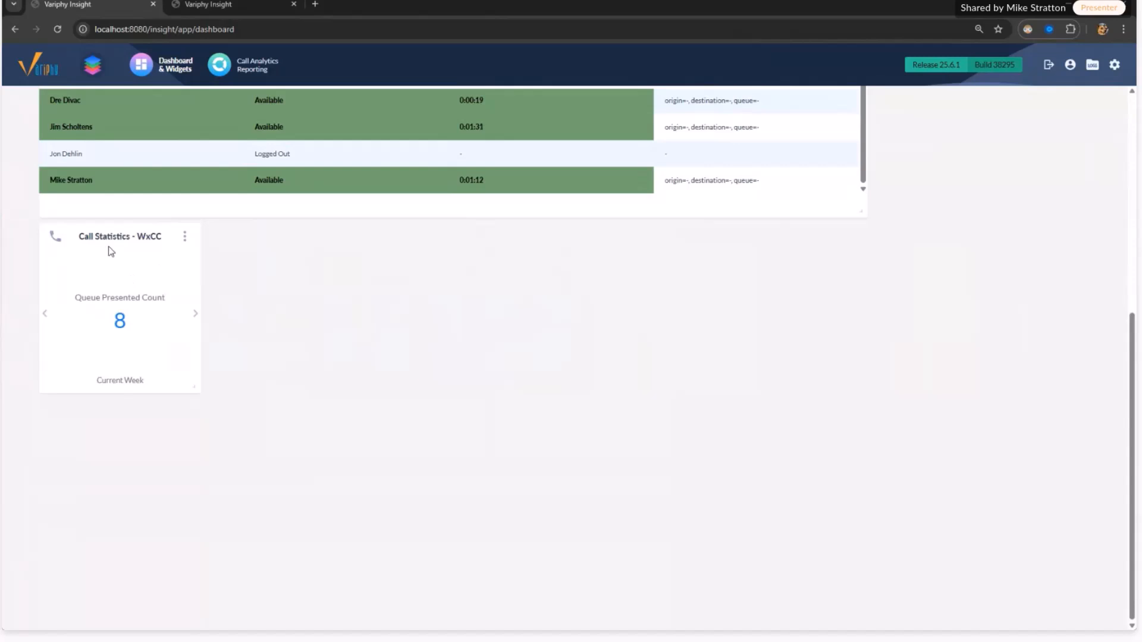
Step: Compare the Calls Waiting column in WxCC RT CSQ with the Queue Presented Count in Call Statistics - WxCC
{"action": "scroll", "coordinate": [88, 238], "scroll_direction": "up", "scroll_amount": 6}
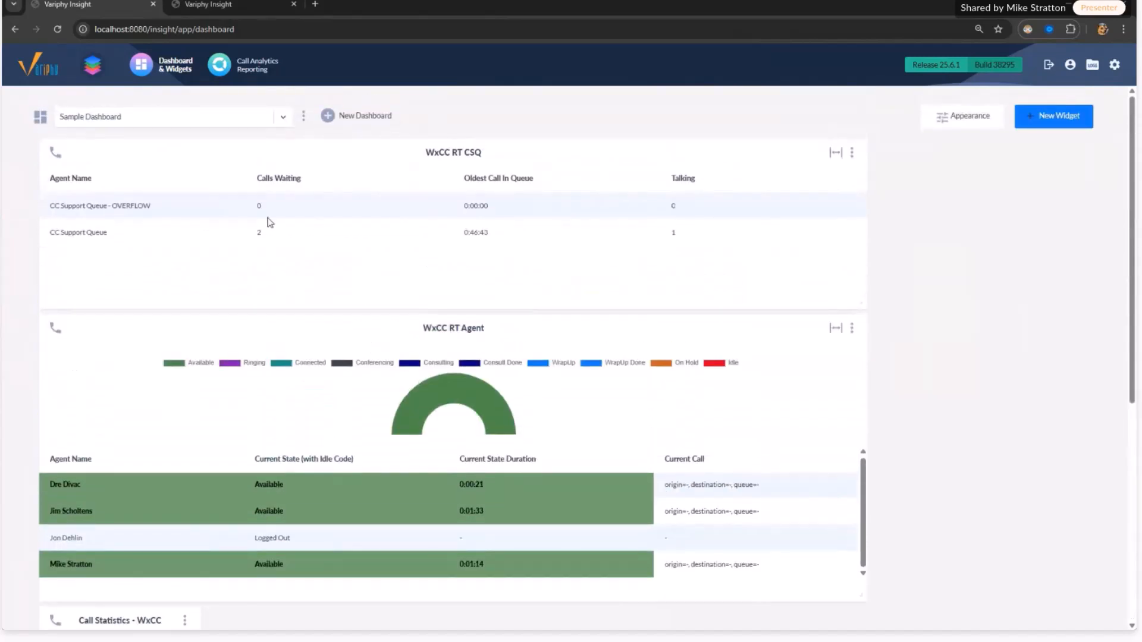
{"action": "scroll", "coordinate": [404, 280], "scroll_direction": "down", "scroll_amount": 5}
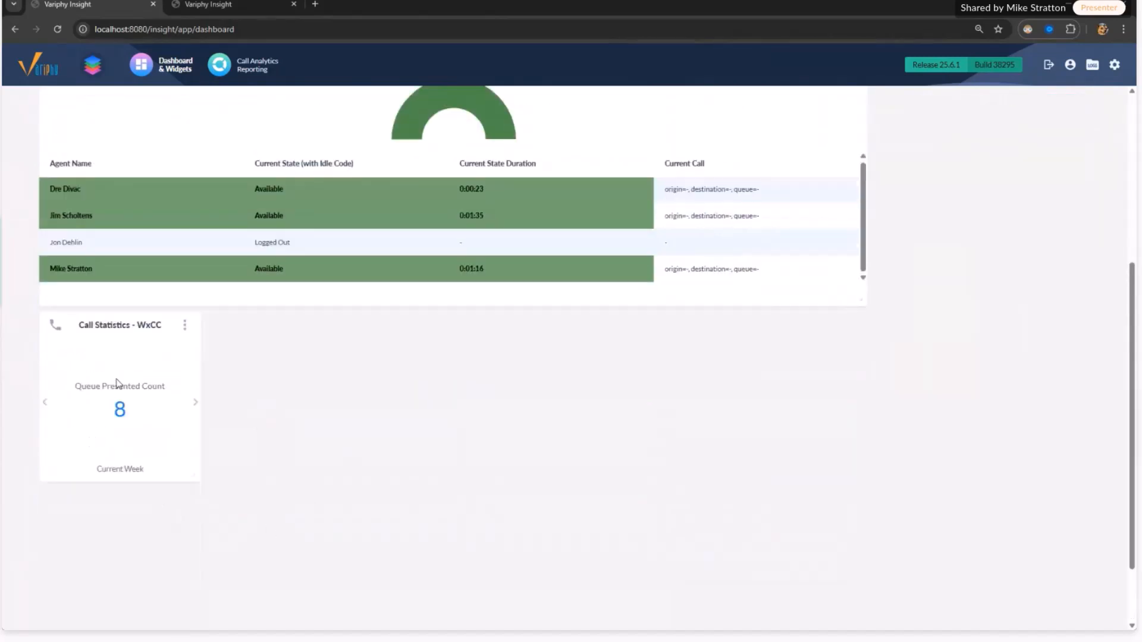
{"action": "scroll", "coordinate": [201, 413], "scroll_direction": "up", "scroll_amount": 5}
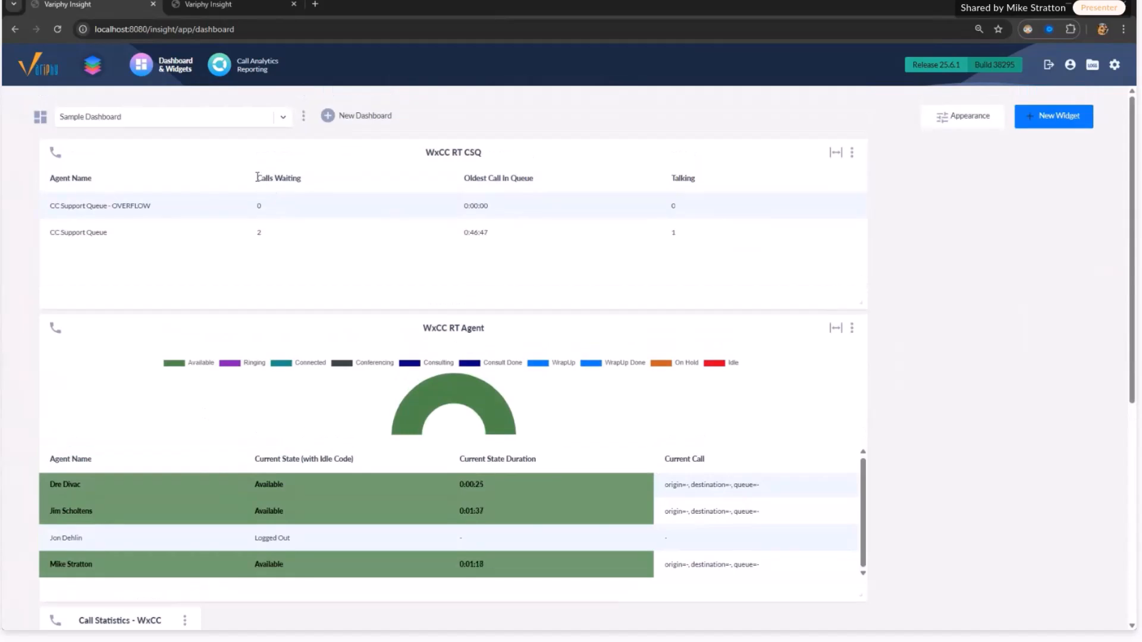
{"action": "left_click_drag", "start_coordinate": [257, 177], "coordinate": [302, 178]}
{"action": "scroll", "coordinate": [359, 397], "scroll_direction": "down", "scroll_amount": 5}
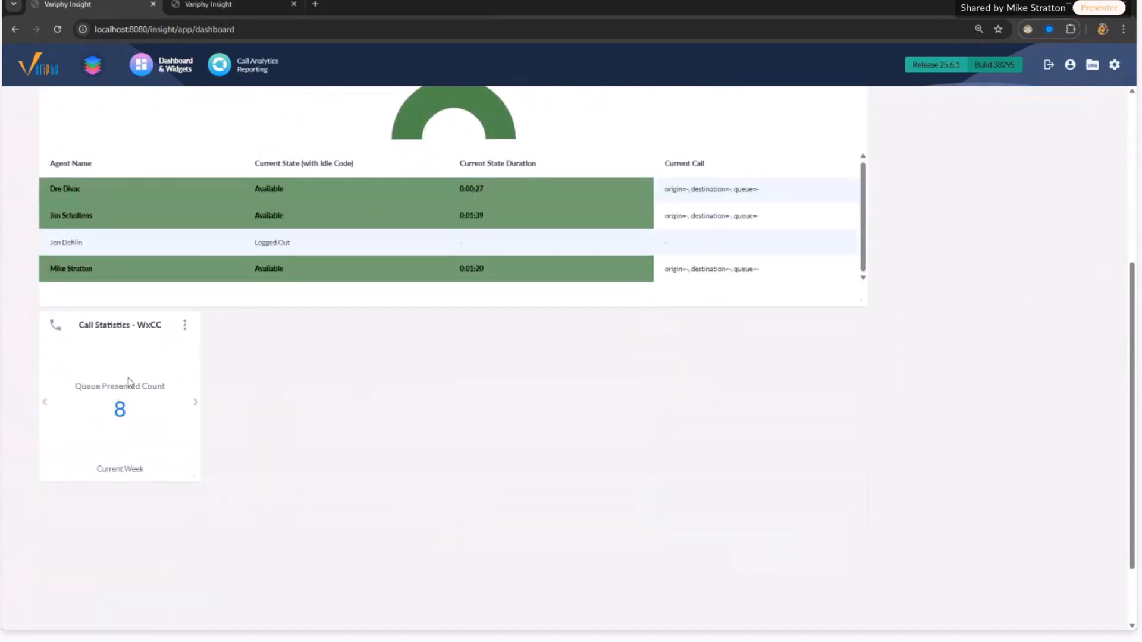
{"action": "scroll", "coordinate": [254, 383], "scroll_direction": "up", "scroll_amount": 5}
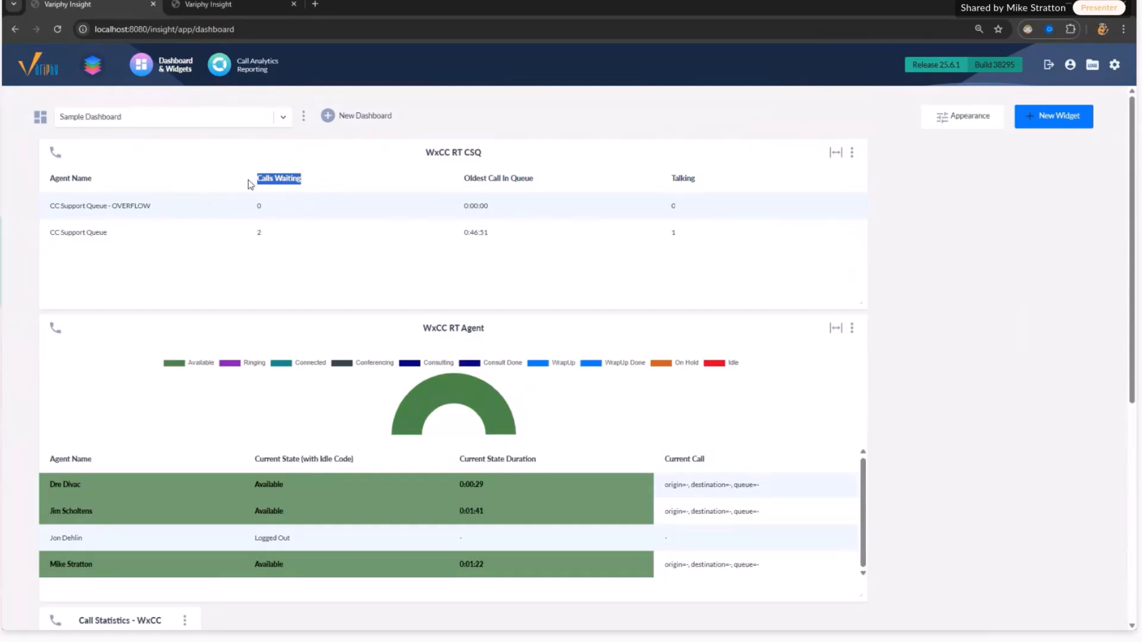
{"action": "left_click", "coordinate": [227, 190]}
Step: Widen the Call Statistics - WxCC widget until all six statistics fit side by side
{"action": "left_click_drag", "start_coordinate": [863, 300], "coordinate": [859, 305]}
{"action": "scroll", "coordinate": [1017, 366], "scroll_direction": "down", "scroll_amount": 5}
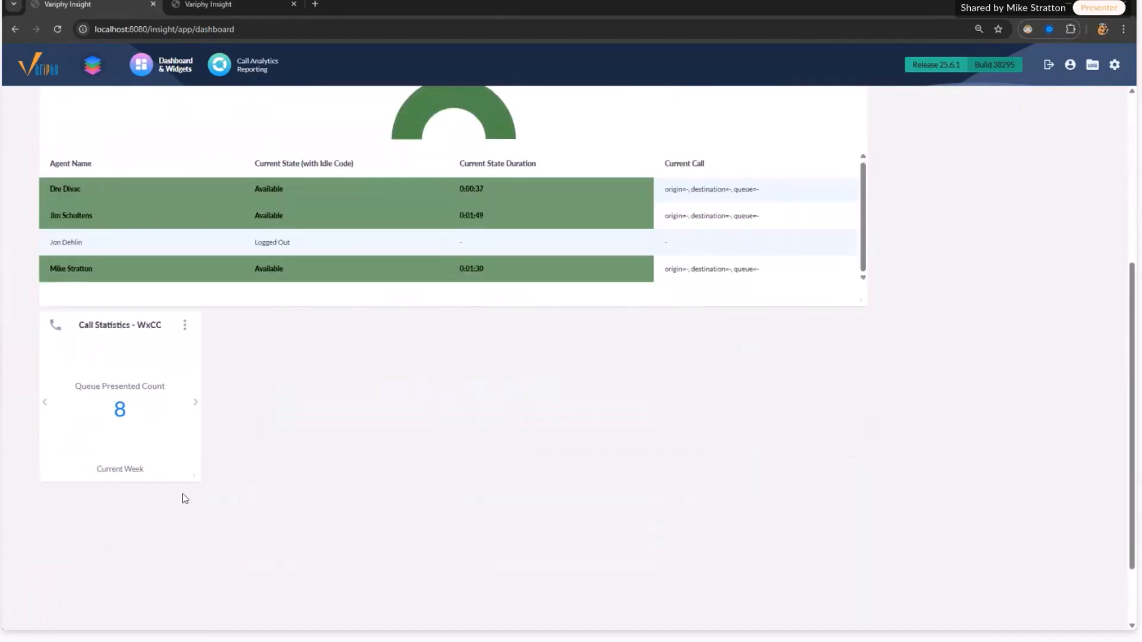
{"action": "left_click_drag", "start_coordinate": [197, 480], "coordinate": [916, 479]}
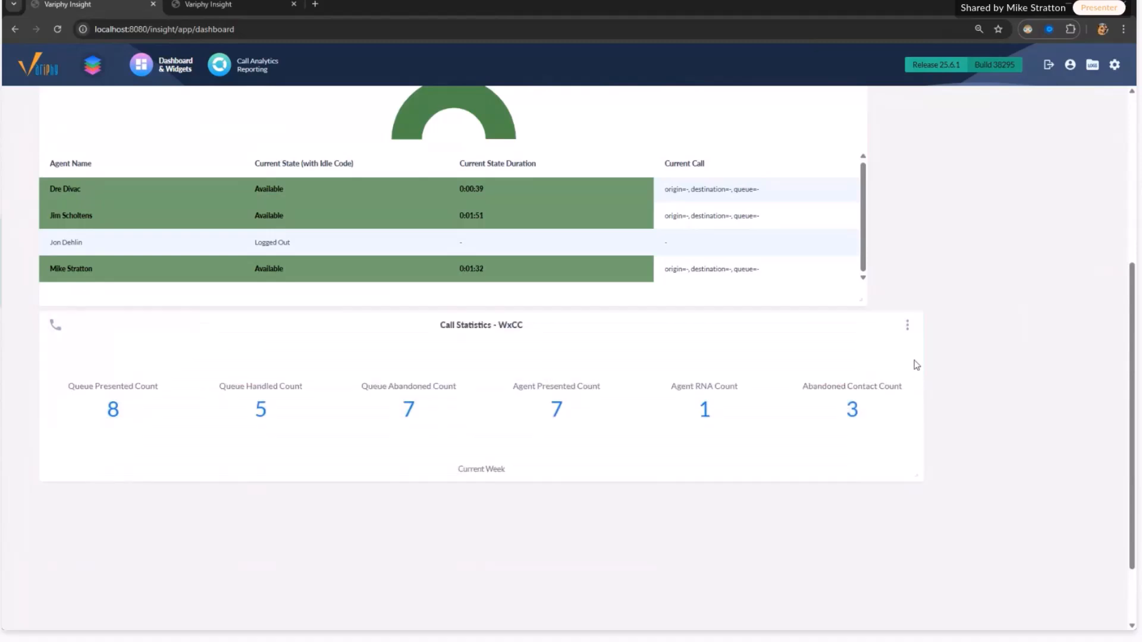
Step: Examine the type and the available and selected statistic types in the Call Statistics - WxCC widget's configuration
{"action": "left_click", "coordinate": [908, 328]}
{"action": "left_click", "coordinate": [879, 346]}
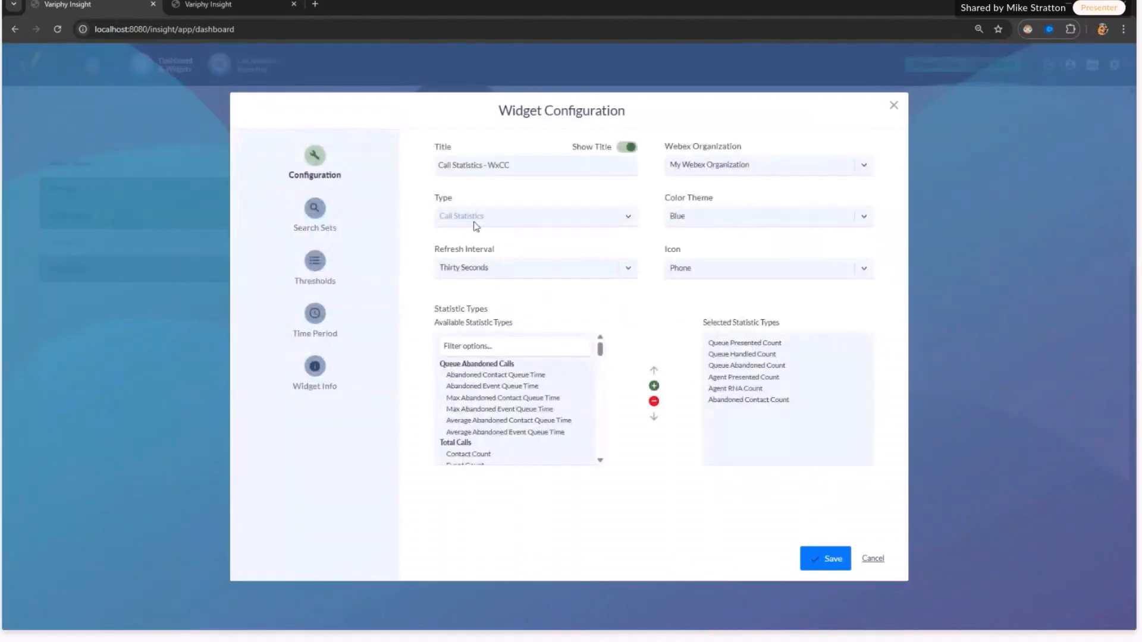
{"action": "left_click", "coordinate": [893, 106]}
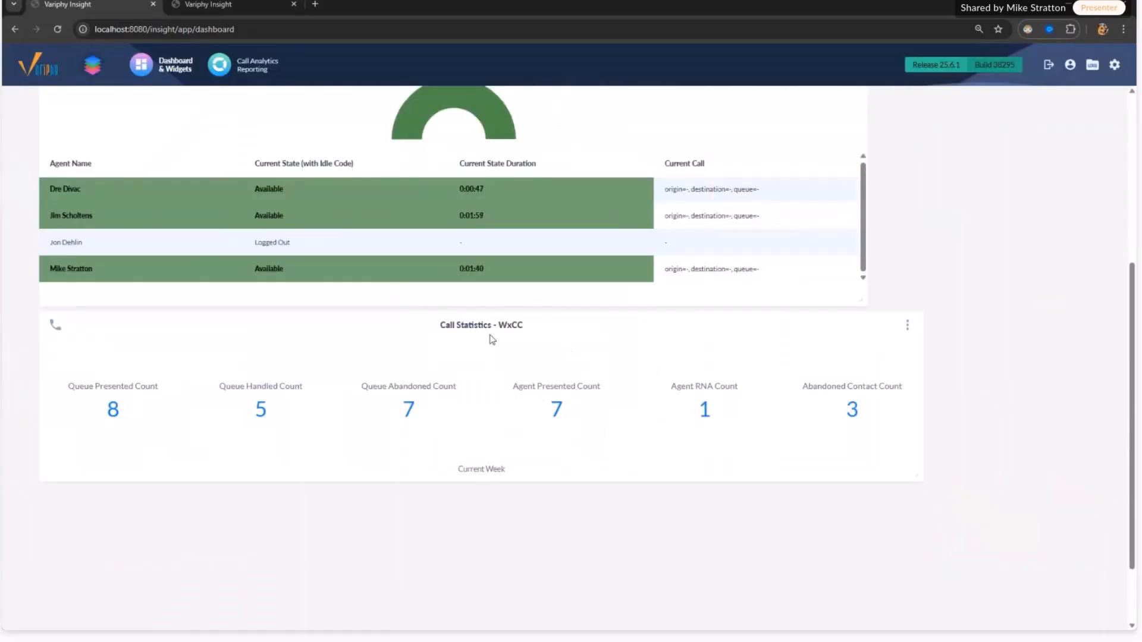
{"action": "left_click", "coordinate": [907, 325]}
{"action": "left_click", "coordinate": [878, 356]}
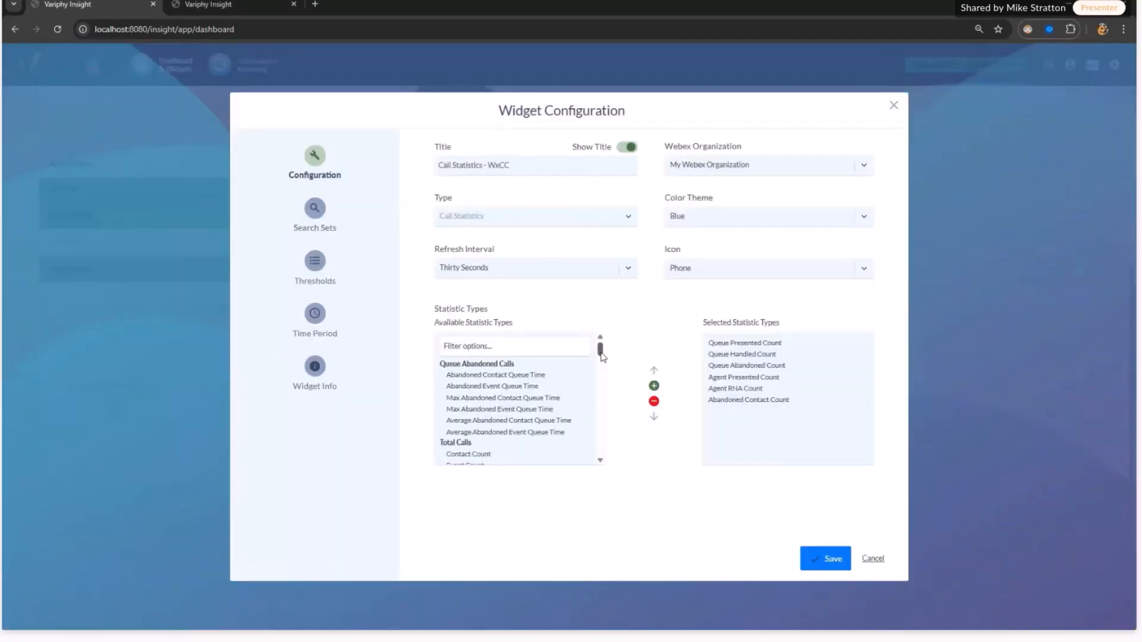
{"action": "mouse_move", "coordinate": [603, 353]}
{"action": "left_mouse_down"}
{"action": "mouse_move", "coordinate": [601, 377]}
{"action": "mouse_move", "coordinate": [602, 351]}
{"action": "left_mouse_up"}
Step: Examine the widget's search set and available search criteria, recheck its statistic types, and close the configuration without saving
{"action": "left_click", "coordinate": [299, 227]}
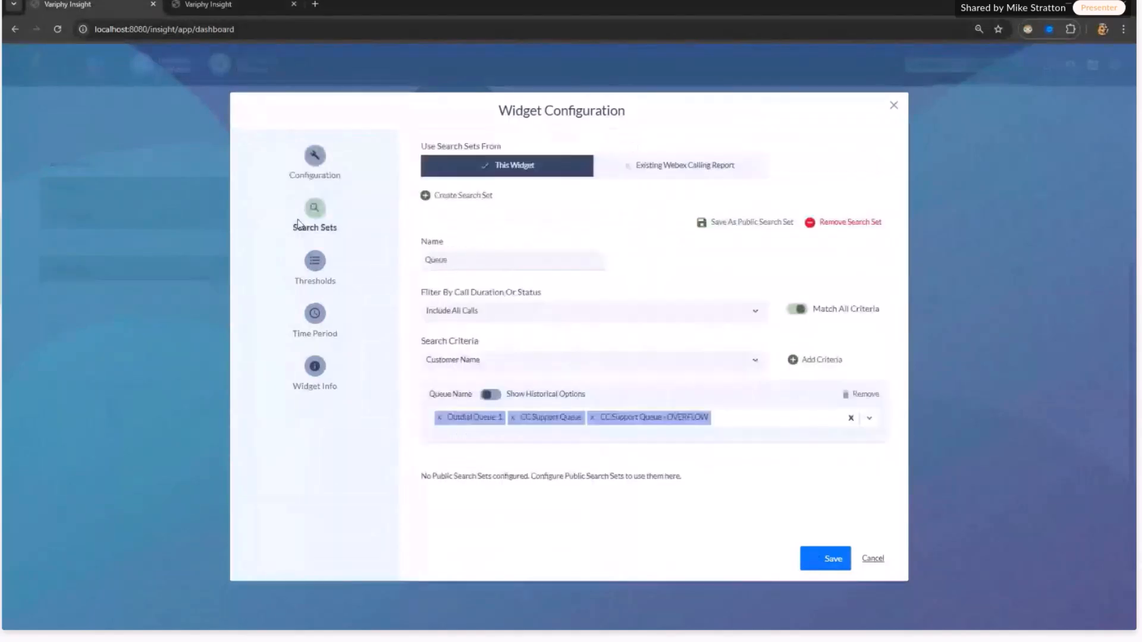
{"action": "left_click", "coordinate": [458, 361]}
{"action": "mouse_move", "coordinate": [760, 381]}
{"action": "left_mouse_down"}
{"action": "mouse_move", "coordinate": [764, 417]}
{"action": "mouse_move", "coordinate": [760, 377]}
{"action": "left_mouse_up"}
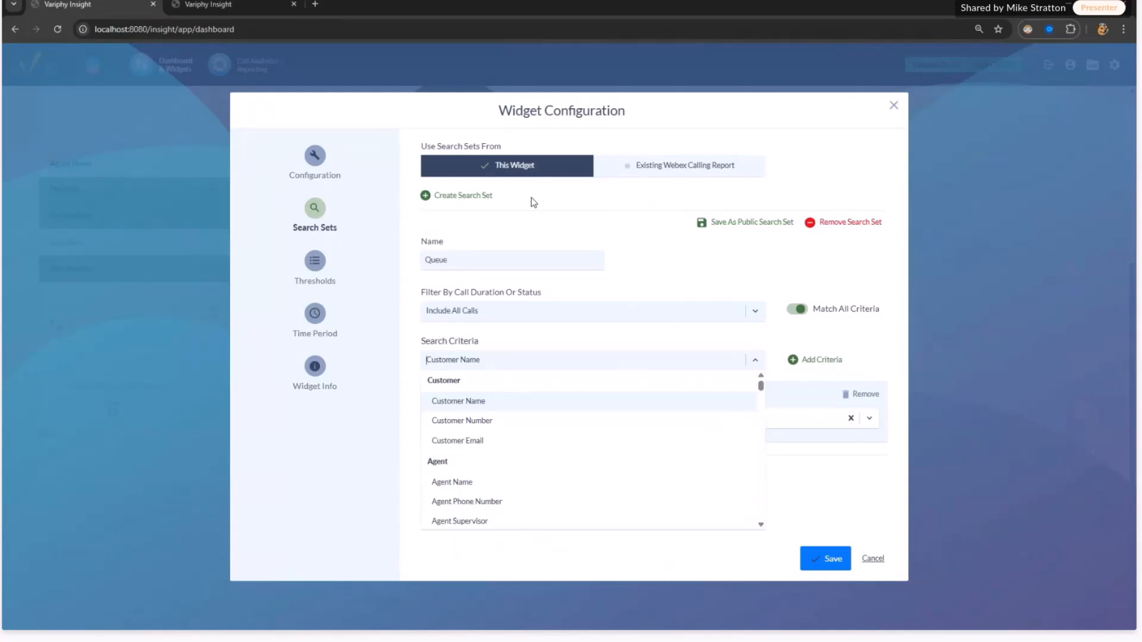
{"action": "left_click_drag", "start_coordinate": [760, 387], "coordinate": [763, 510]}
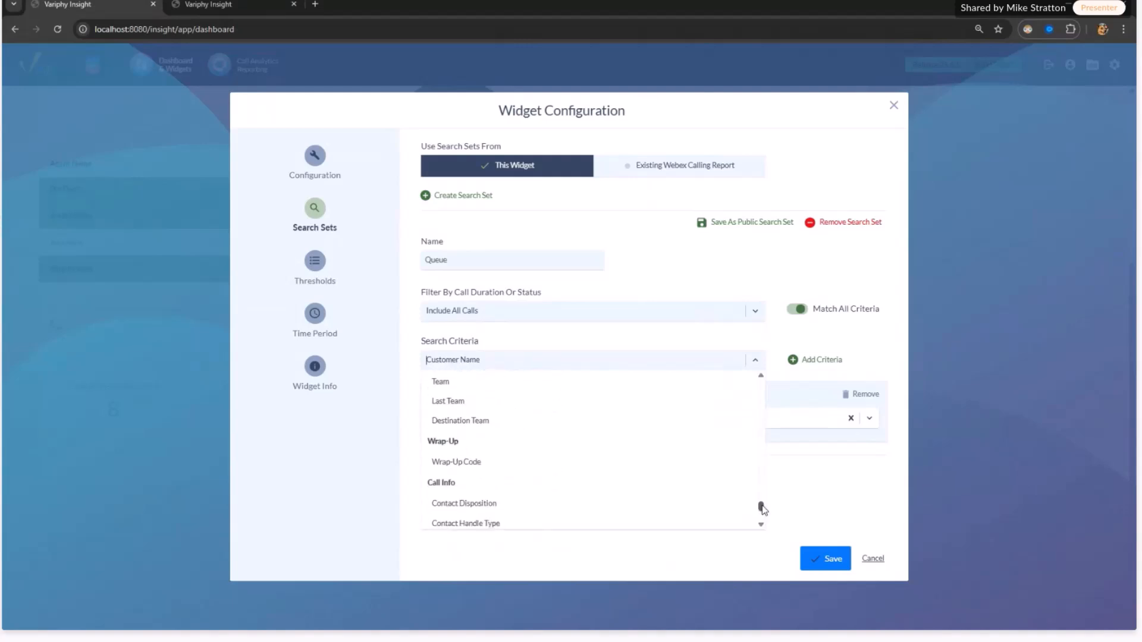
{"action": "left_click_drag", "start_coordinate": [759, 504], "coordinate": [760, 440]}
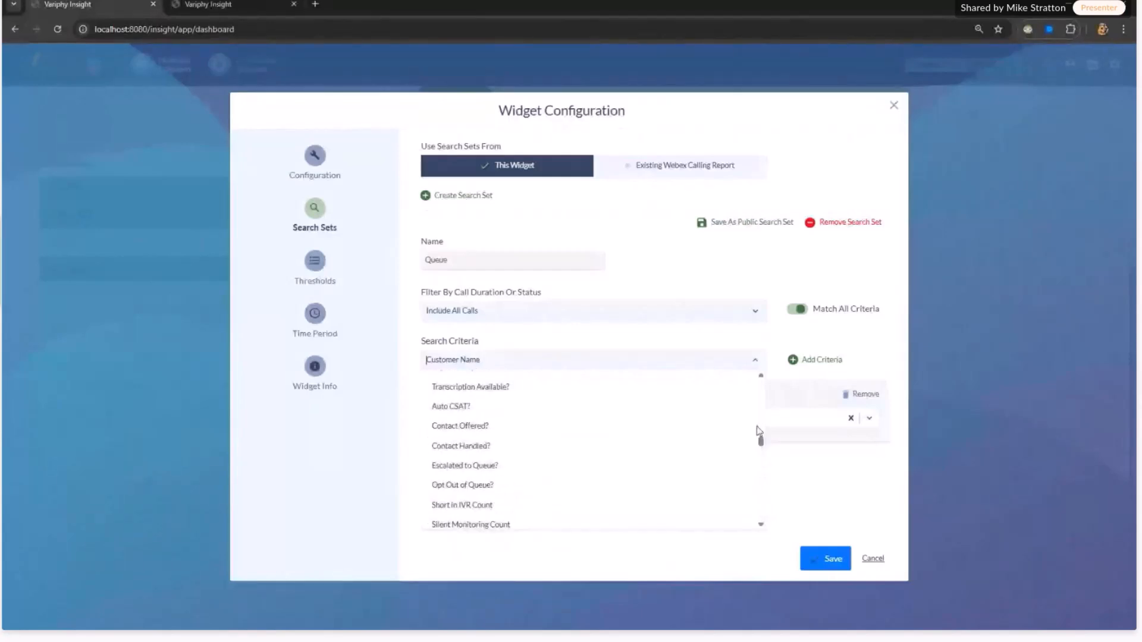
{"action": "left_click", "coordinate": [744, 275]}
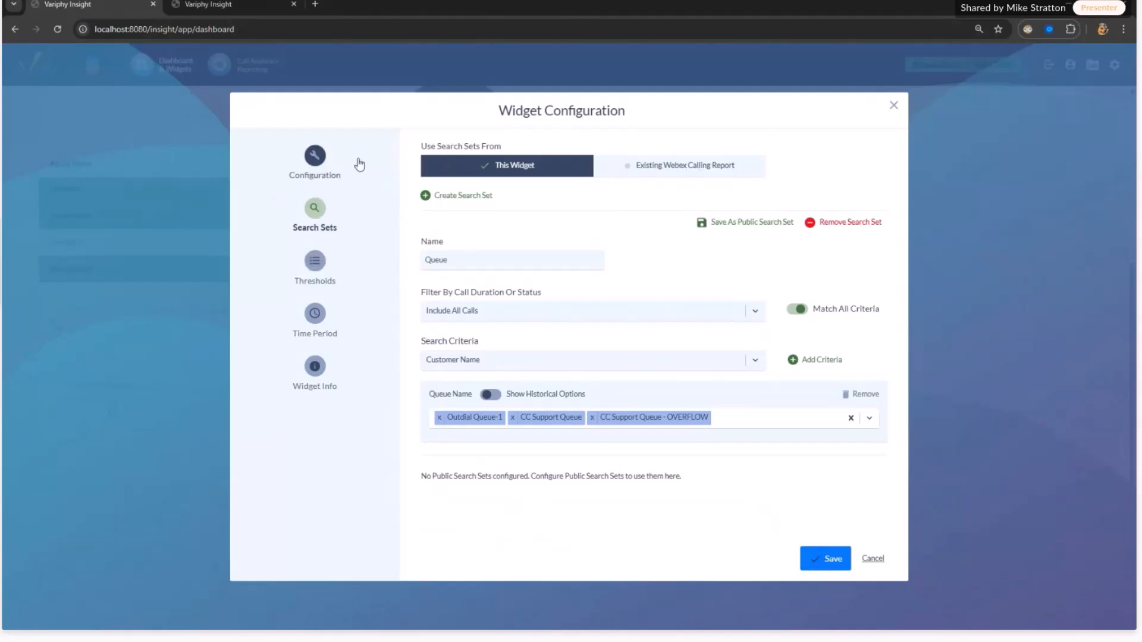
{"action": "left_click", "coordinate": [313, 161]}
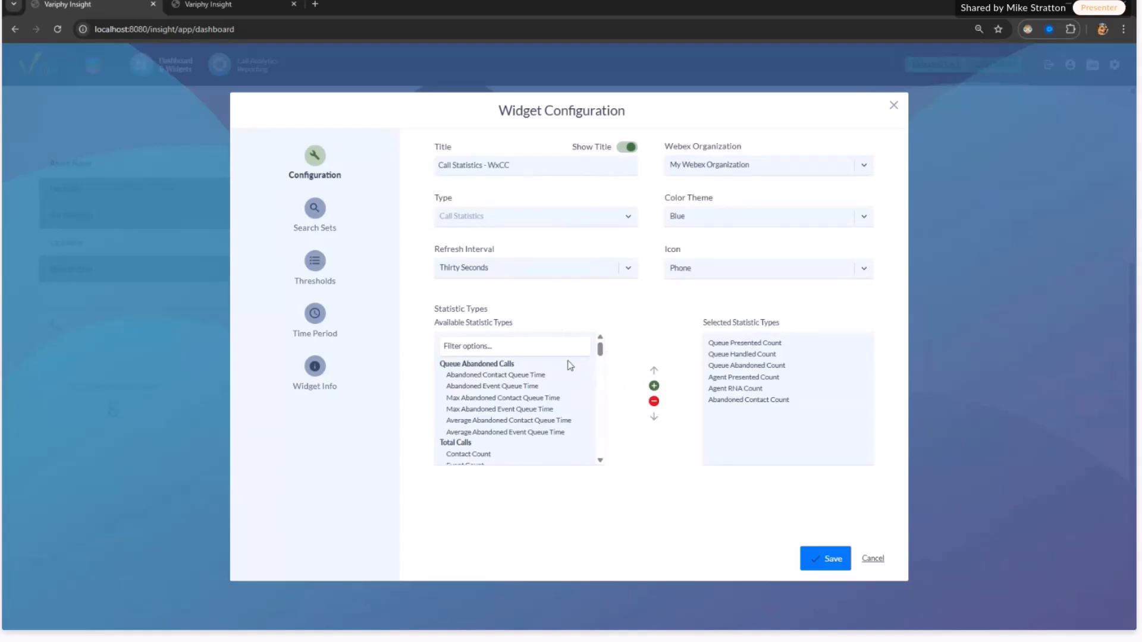
{"action": "left_click", "coordinate": [894, 102]}
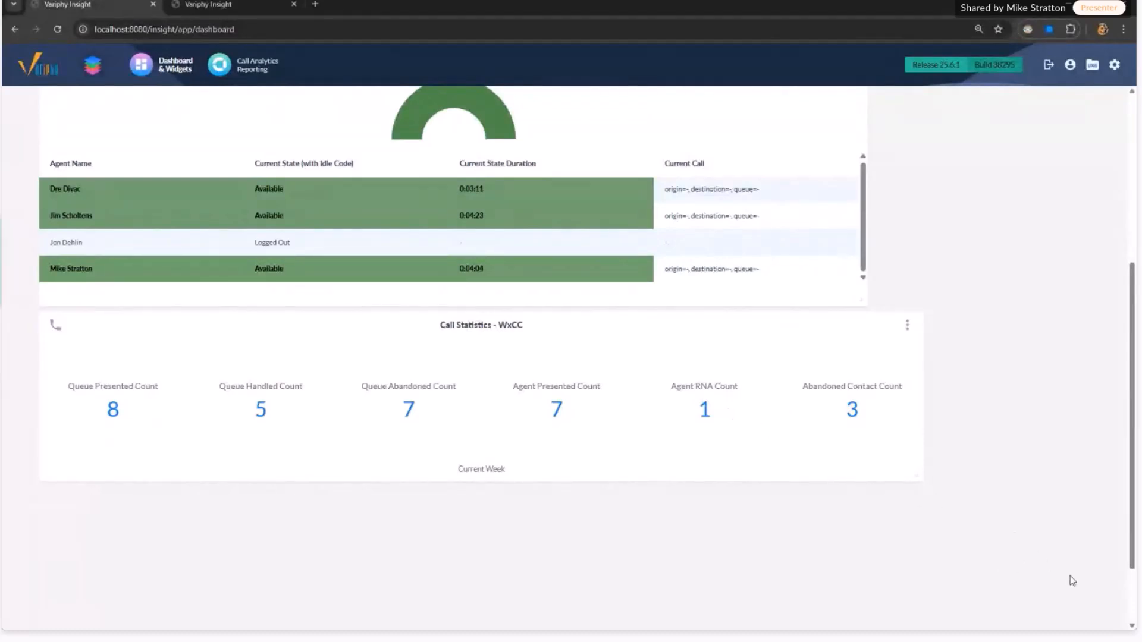
Step: Narrow the Call Statistics - WxCC widget to match the width of the WxCC RT Agent widget above it
{"action": "left_click_drag", "start_coordinate": [916, 484], "coordinate": [865, 479]}
{"action": "scroll", "coordinate": [964, 466], "scroll_direction": "up", "scroll_amount": 4}
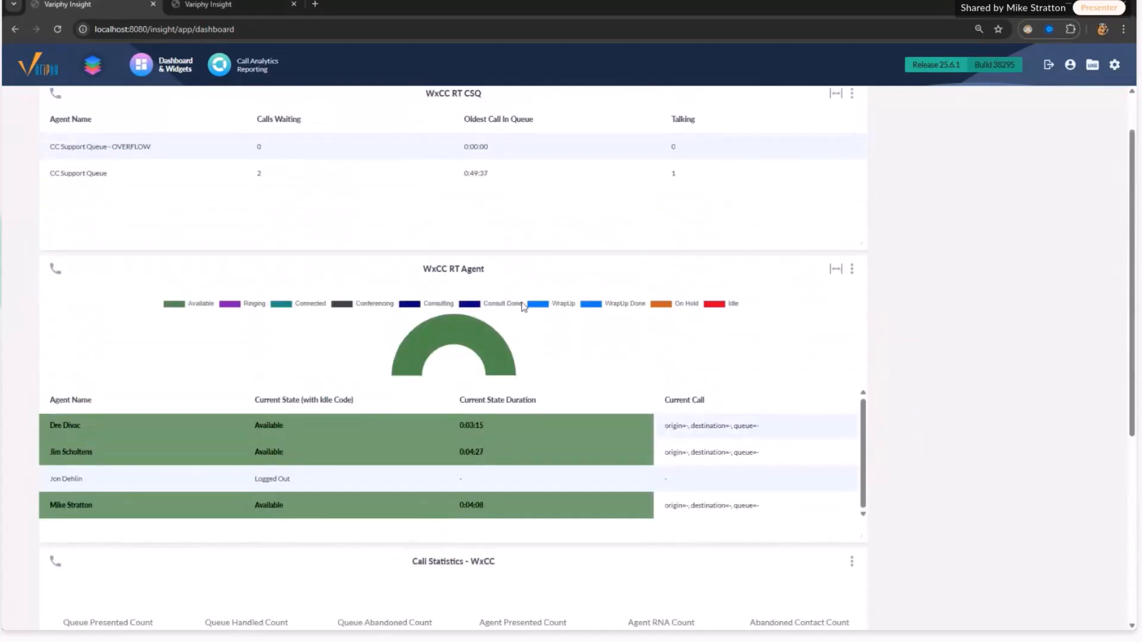
{"action": "scroll", "coordinate": [571, 232], "scroll_direction": "up", "scroll_amount": 1}
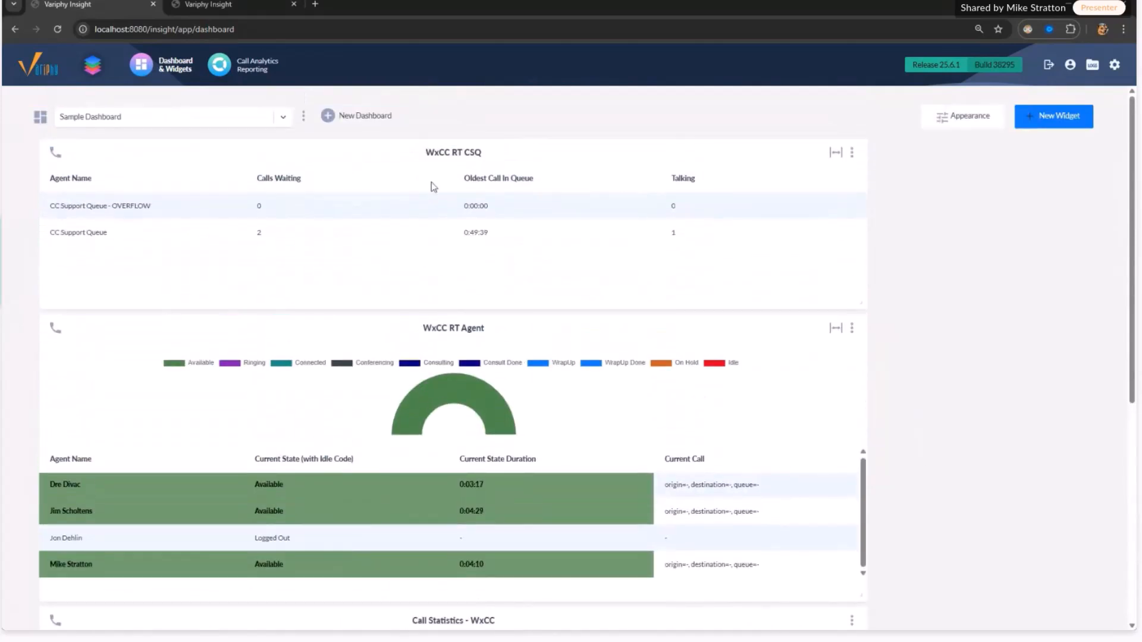
Step: Check which widget types a new Call Analytics widget offers for Webex Contact Center on My Webex Organization, and cancel the wizard
{"action": "left_click", "coordinate": [1038, 119]}
{"action": "left_click", "coordinate": [614, 365]}
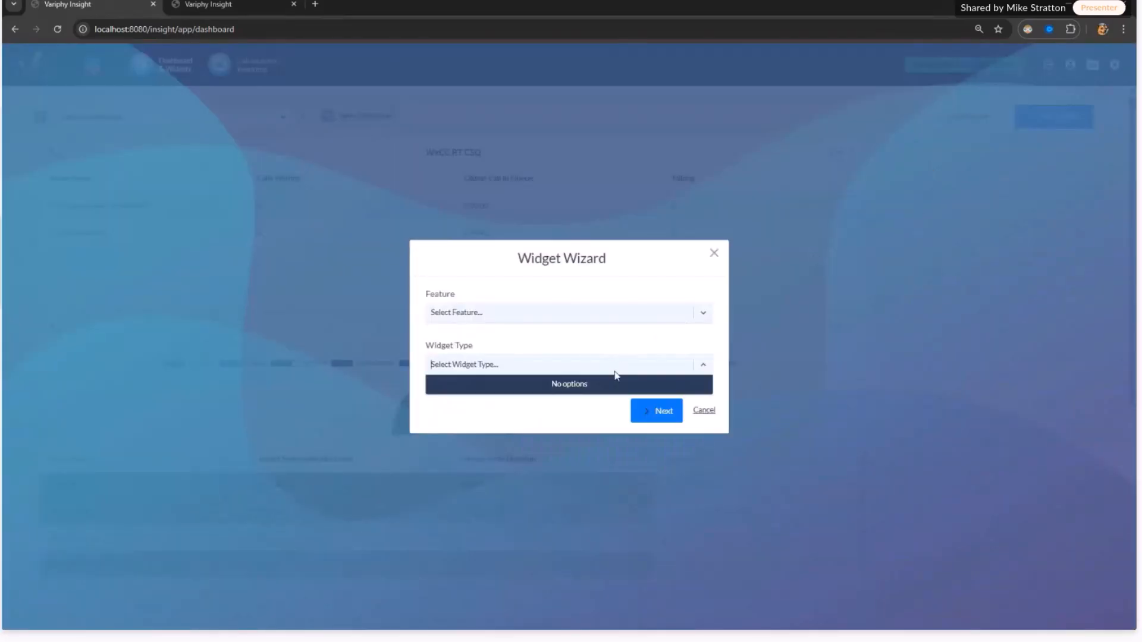
{"action": "left_click", "coordinate": [555, 317]}
{"action": "left_click", "coordinate": [505, 351]}
{"action": "left_click", "coordinate": [498, 339]}
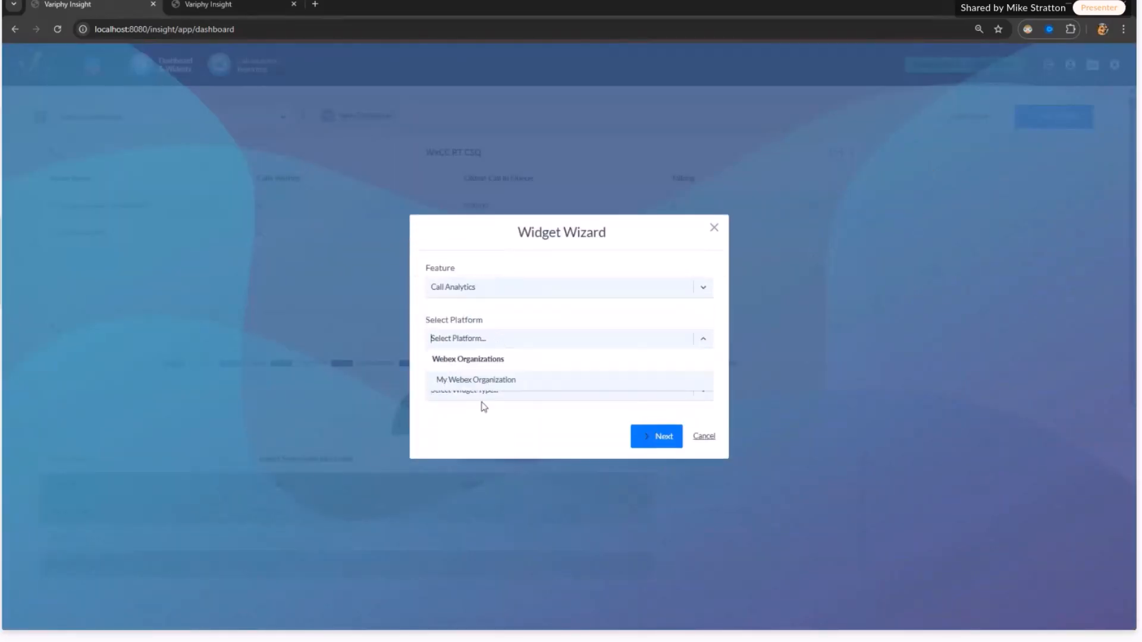
{"action": "left_click", "coordinate": [487, 383]}
{"action": "left_click", "coordinate": [506, 370]}
{"action": "left_click", "coordinate": [503, 403]}
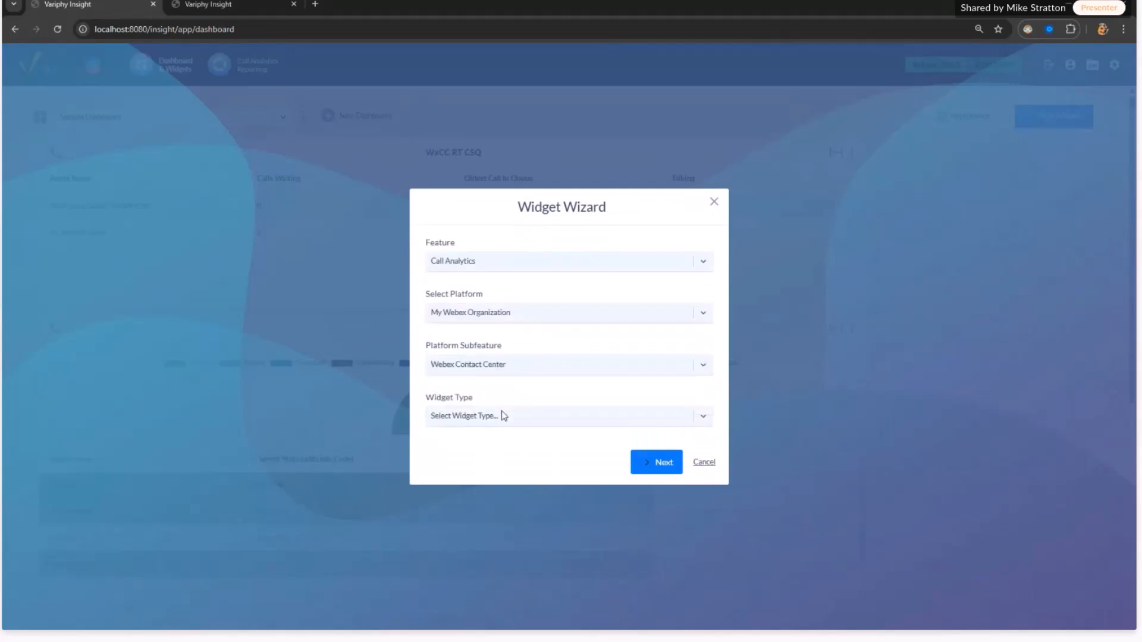
{"action": "left_click", "coordinate": [501, 415]}
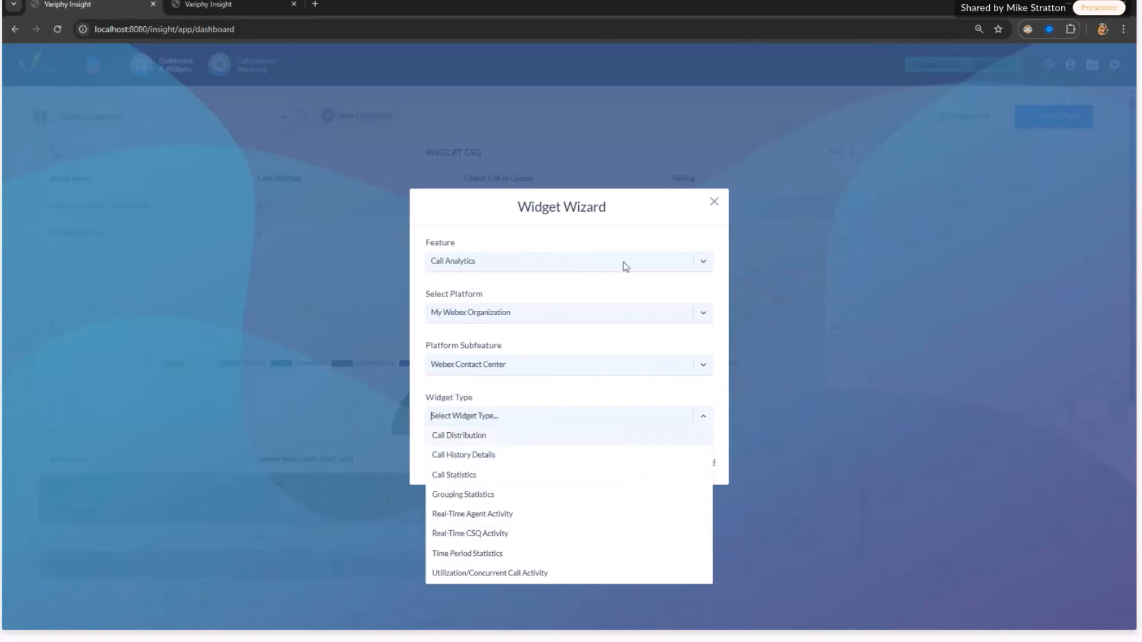
{"action": "left_click", "coordinate": [714, 202]}
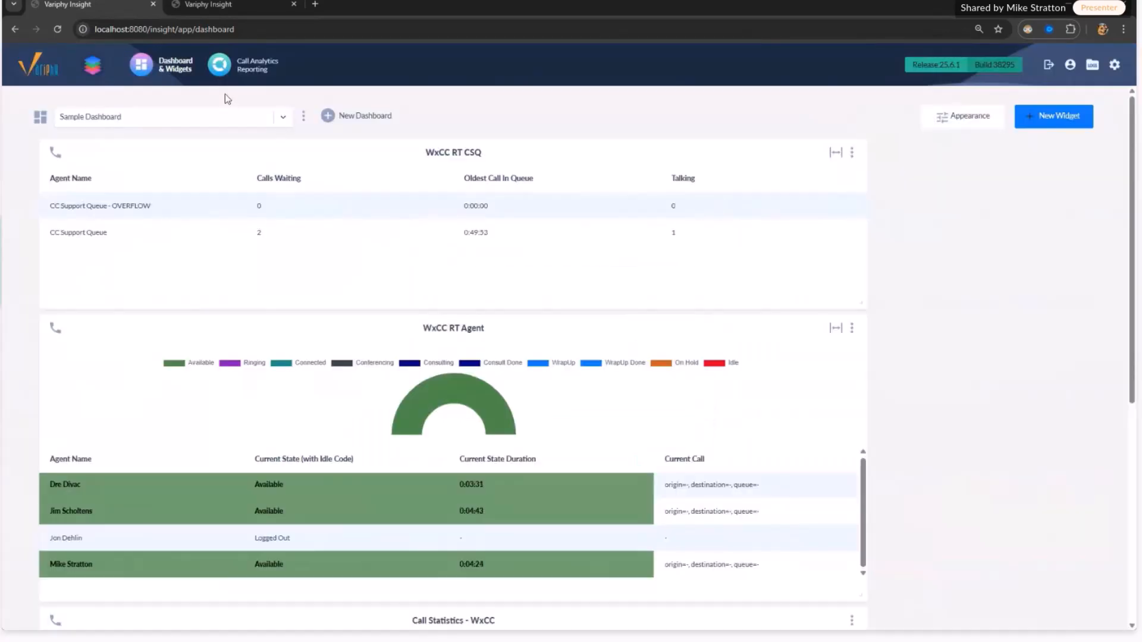
Step: Go to Call Analytics Reporting, switch the platform sub feature to Webex Contact Center, and open its Reports page
{"action": "left_click", "coordinate": [258, 71]}
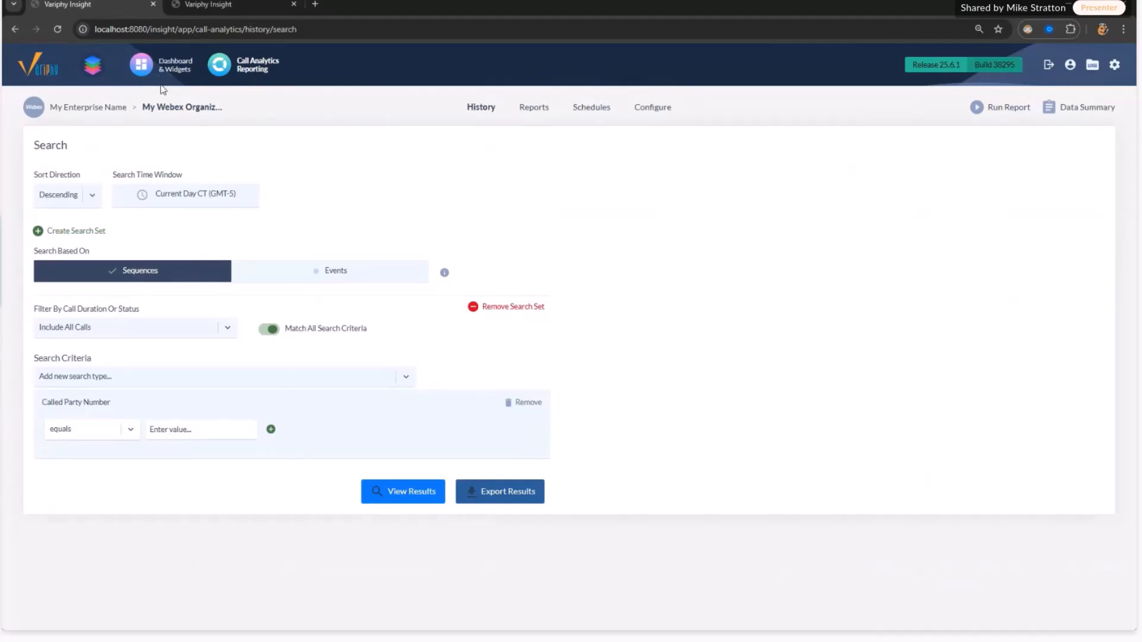
{"action": "left_click", "coordinate": [91, 69]}
{"action": "left_click", "coordinate": [533, 165]}
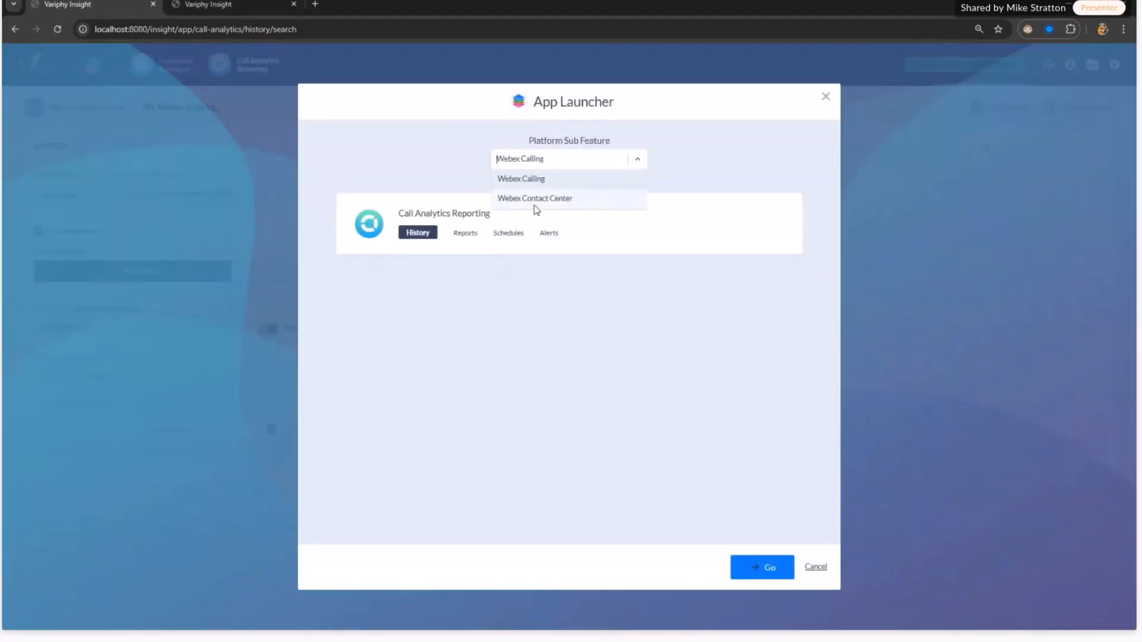
{"action": "left_click", "coordinate": [535, 206]}
{"action": "left_click", "coordinate": [467, 235]}
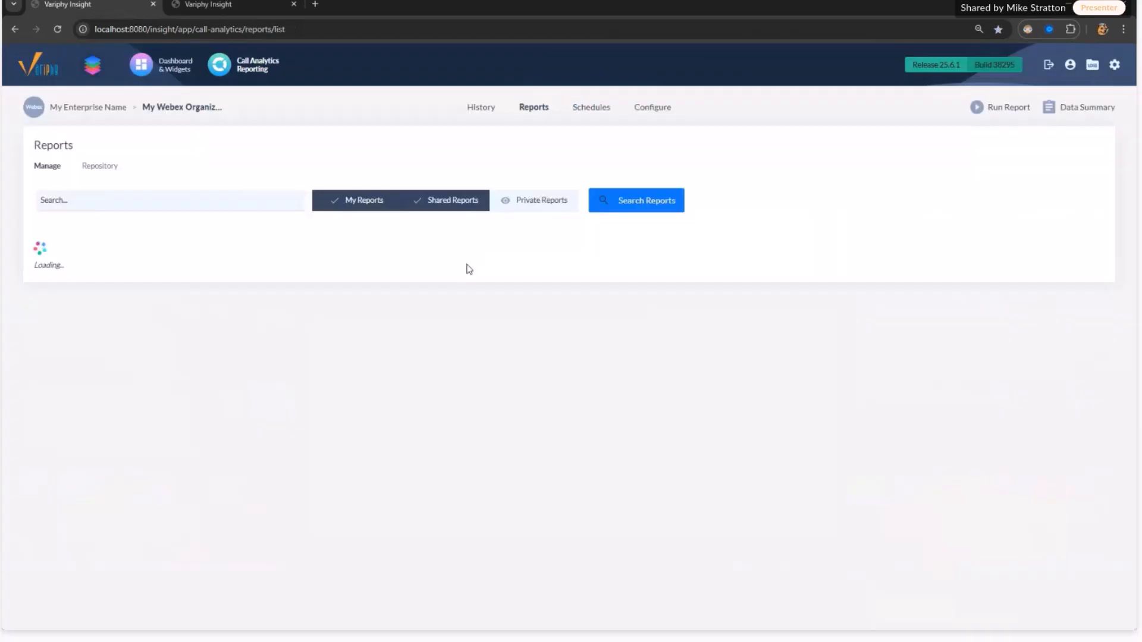
Step: Start a new Contact Center report, look through its configuration sections from Search Sets to Cradle to Grave, and close it without saving
{"action": "mouse_move", "coordinate": [1012, 247]}
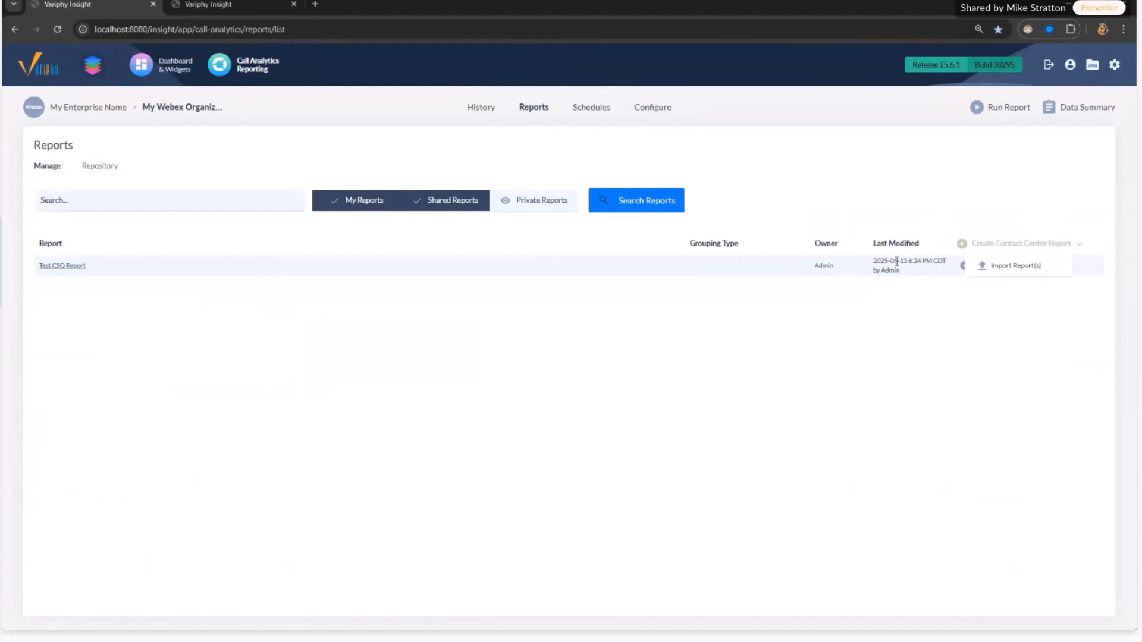
{"action": "left_click_drag", "start_coordinate": [1015, 245], "coordinate": [971, 168]}
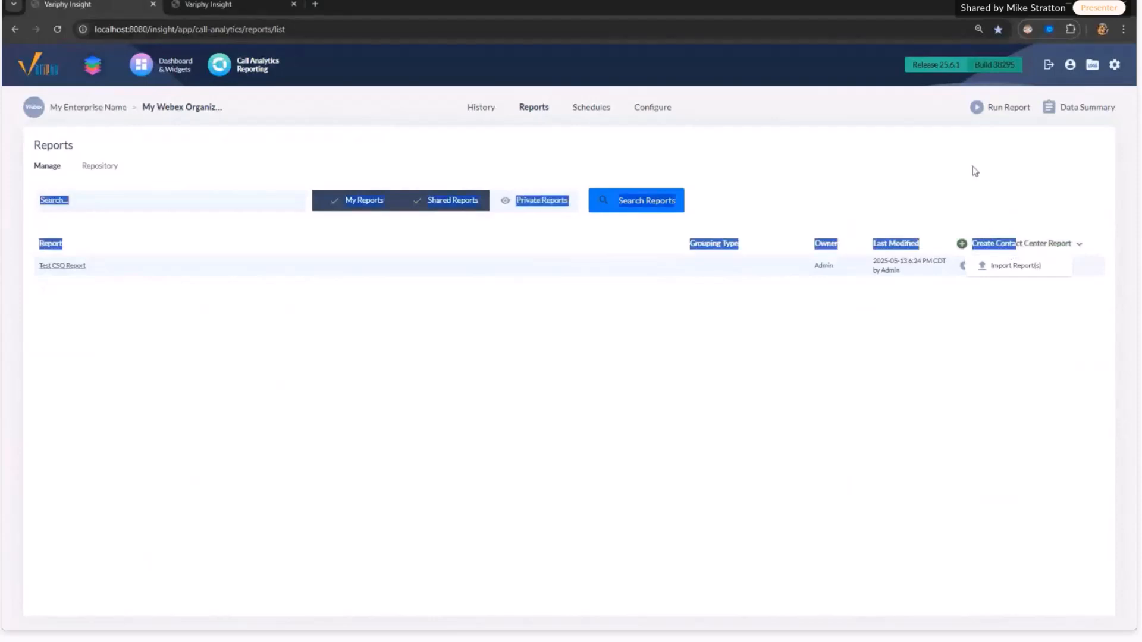
{"action": "left_click", "coordinate": [986, 244]}
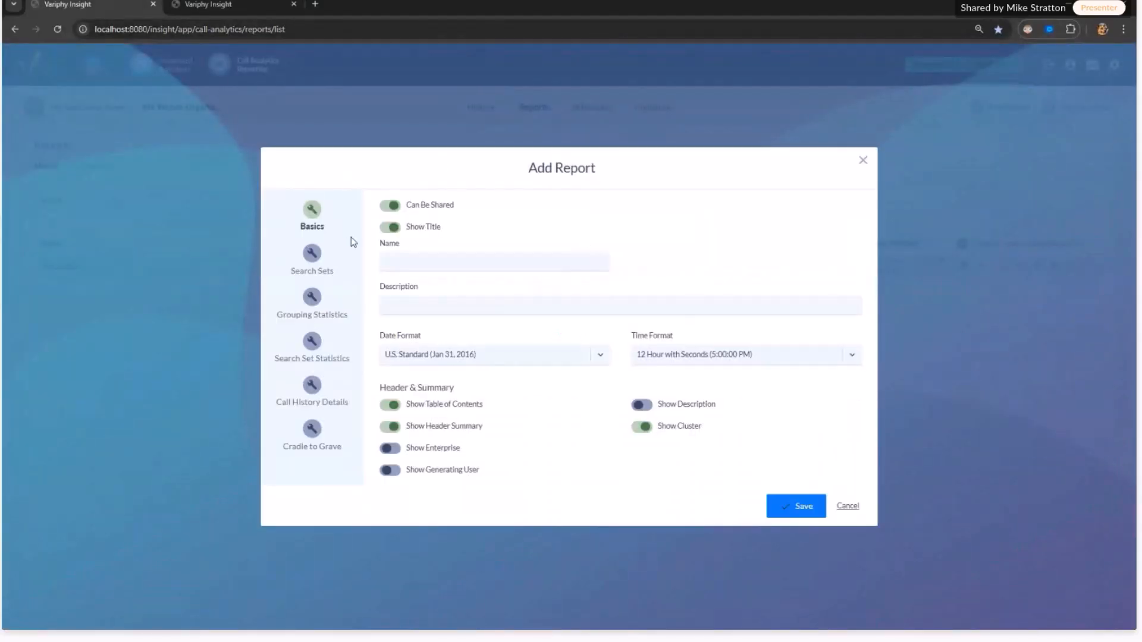
{"action": "left_click", "coordinate": [394, 262]}
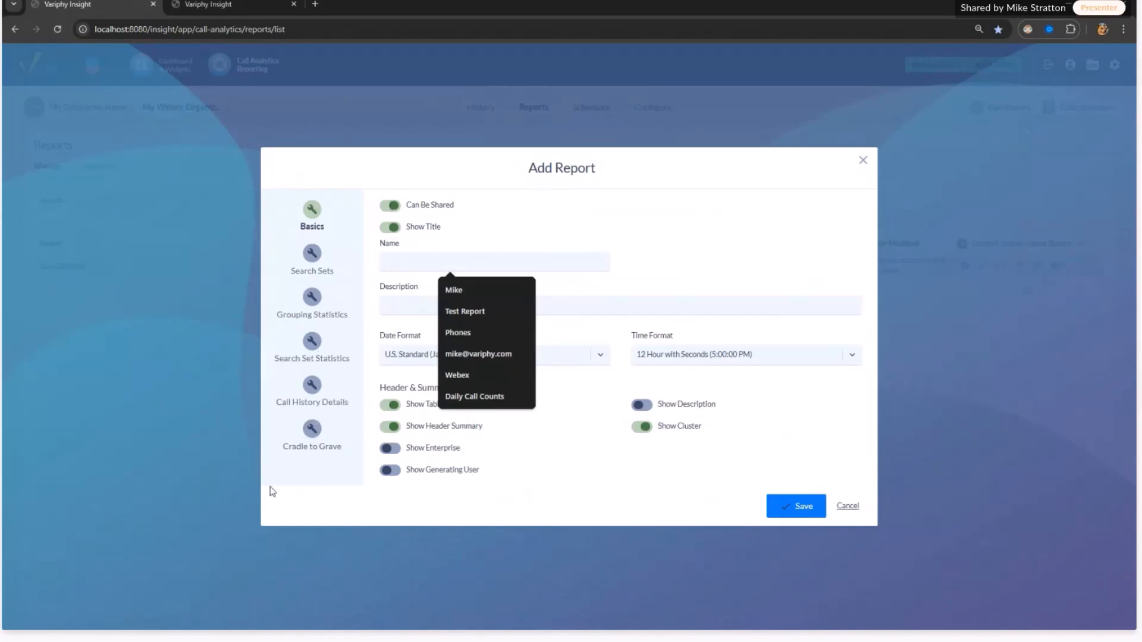
{"action": "left_click", "coordinate": [313, 266]}
{"action": "left_click", "coordinate": [311, 315]}
{"action": "left_click", "coordinate": [314, 369]}
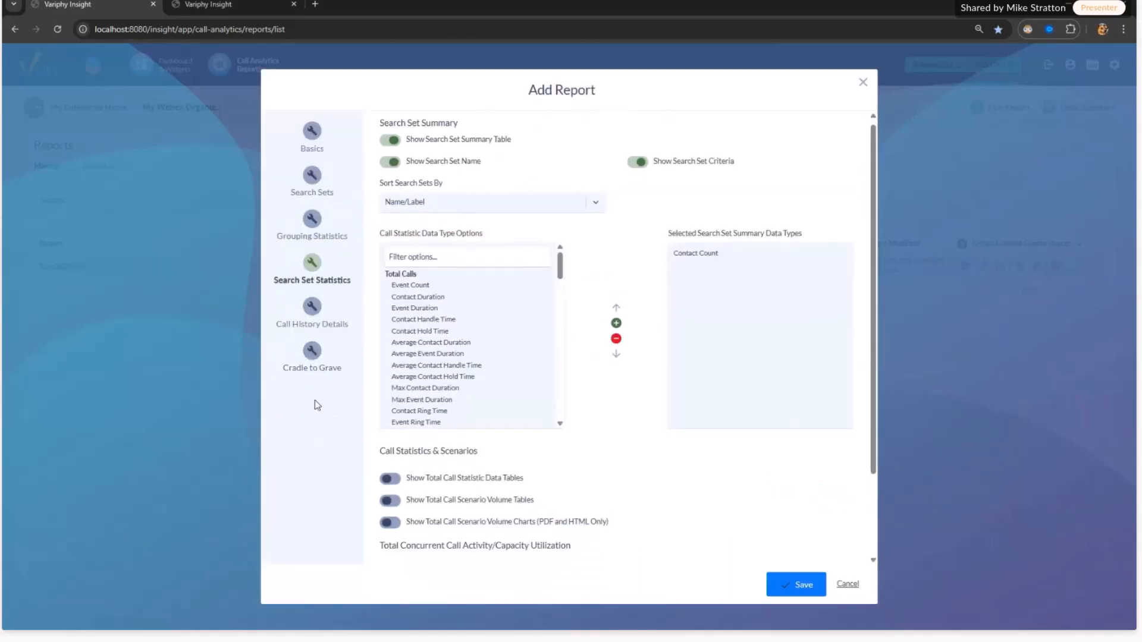
{"action": "left_click", "coordinate": [309, 389]}
{"action": "left_click", "coordinate": [310, 387]}
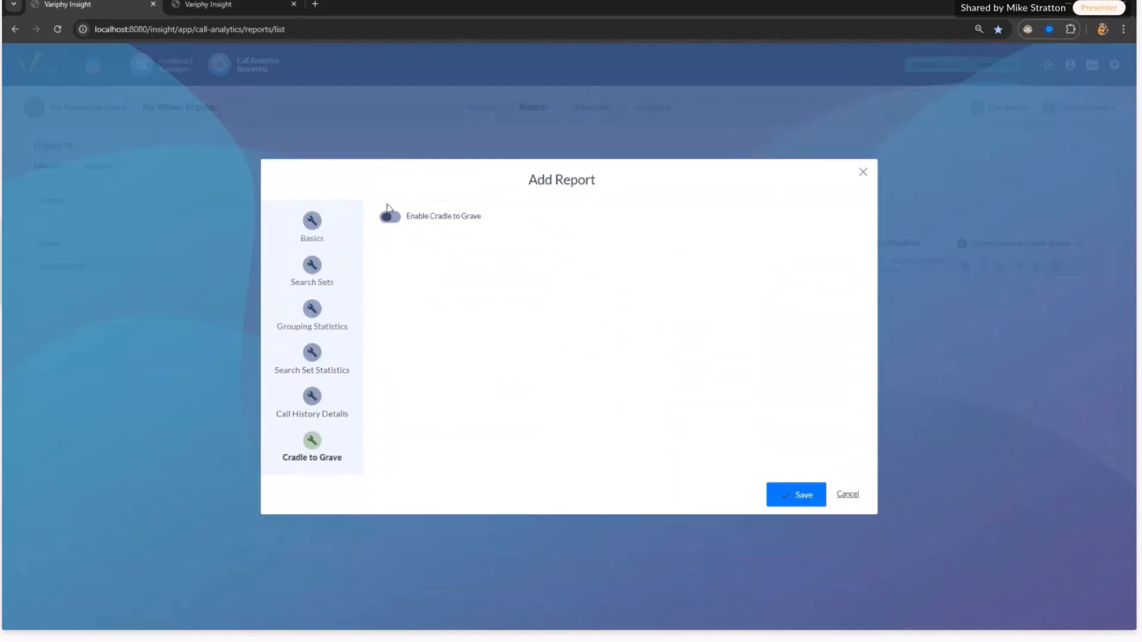
{"action": "left_click", "coordinate": [865, 170]}
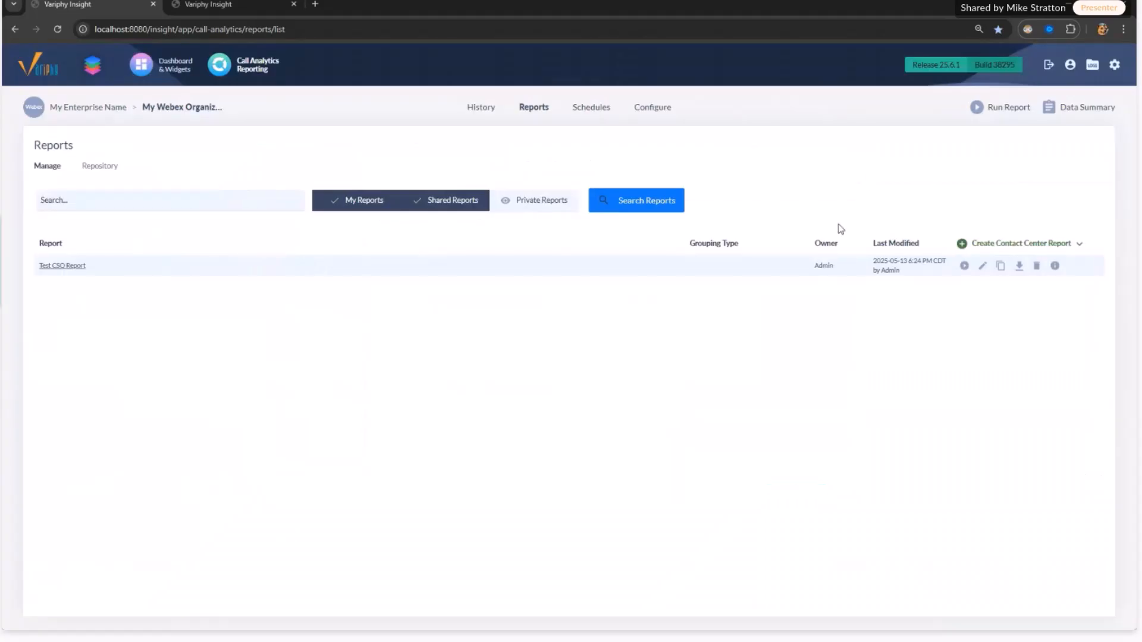
Step: Review the call statistic data types available in Test CSQ Report's Search Set Statistics through the queue abandoned calls, and close without saving
{"action": "left_click", "coordinate": [984, 267]}
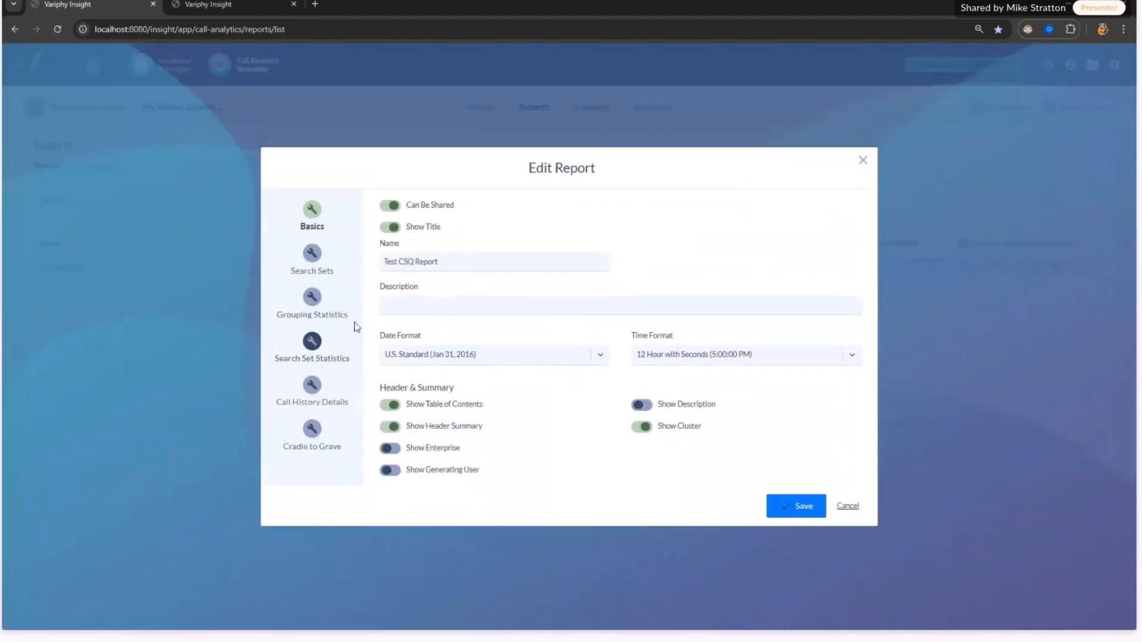
{"action": "left_click", "coordinate": [309, 345]}
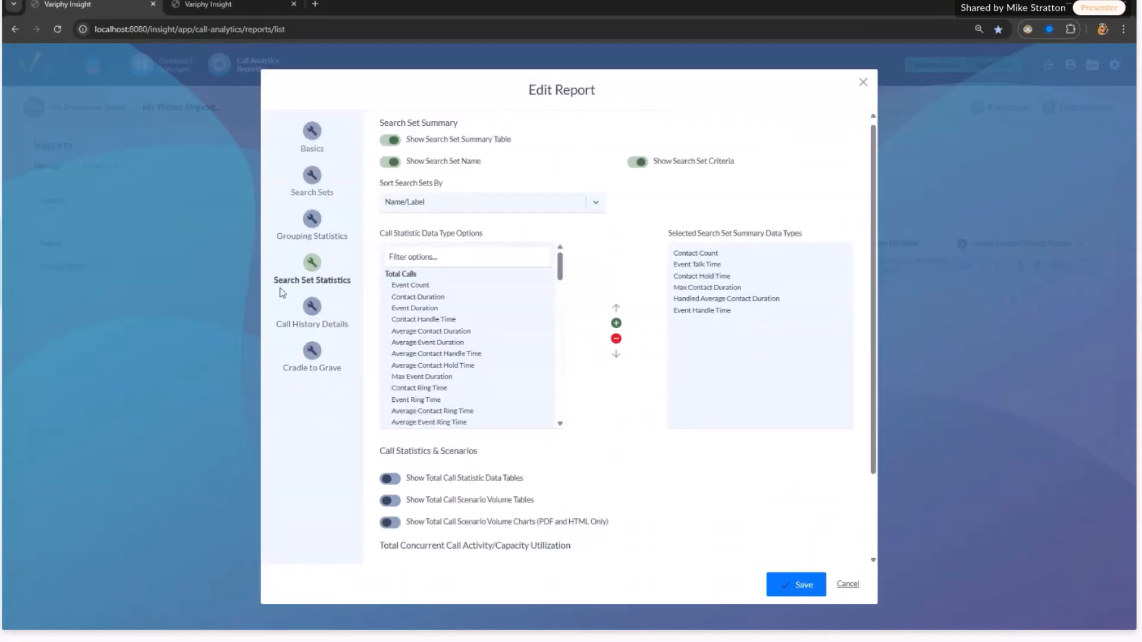
{"action": "left_click_drag", "start_coordinate": [559, 273], "coordinate": [558, 378]}
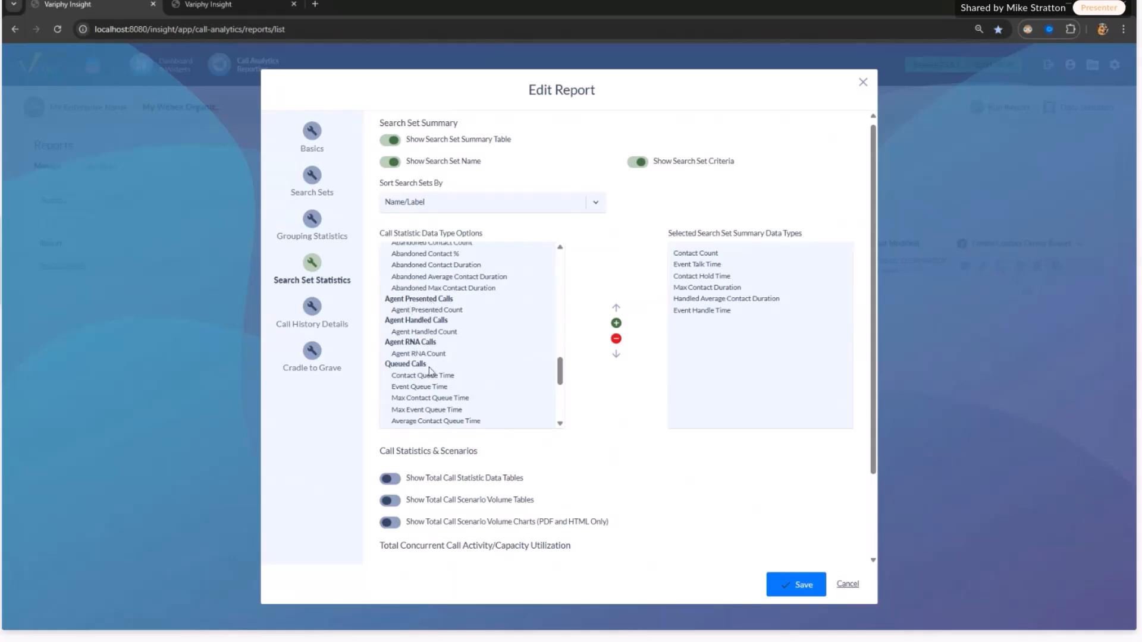
{"action": "left_click_drag", "start_coordinate": [560, 377], "coordinate": [560, 408]}
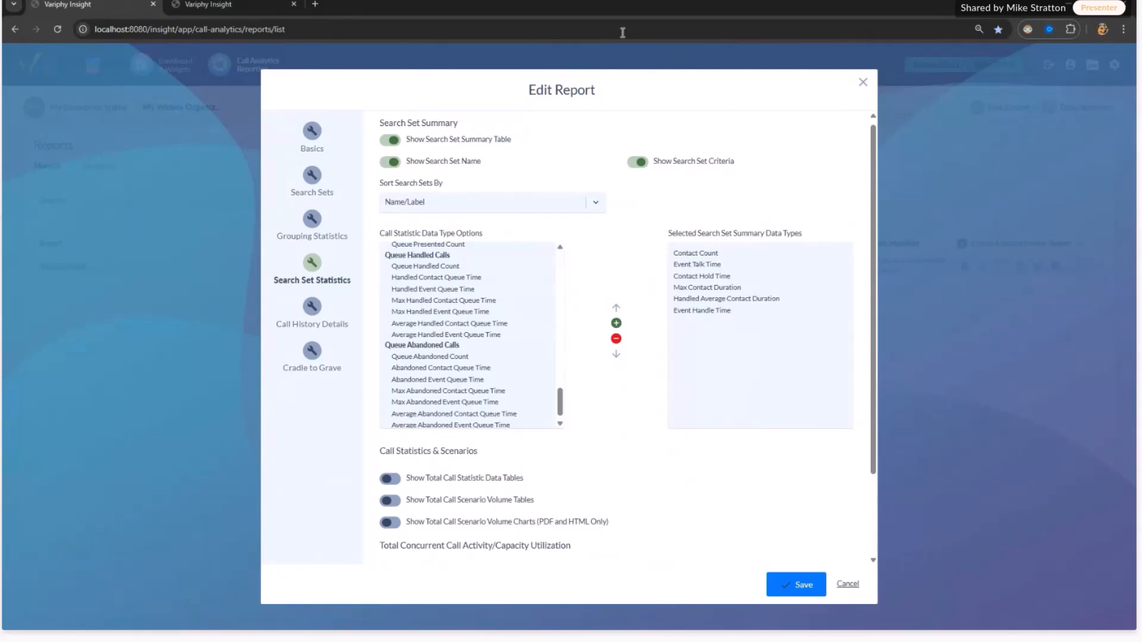
{"action": "left_click", "coordinate": [863, 82]}
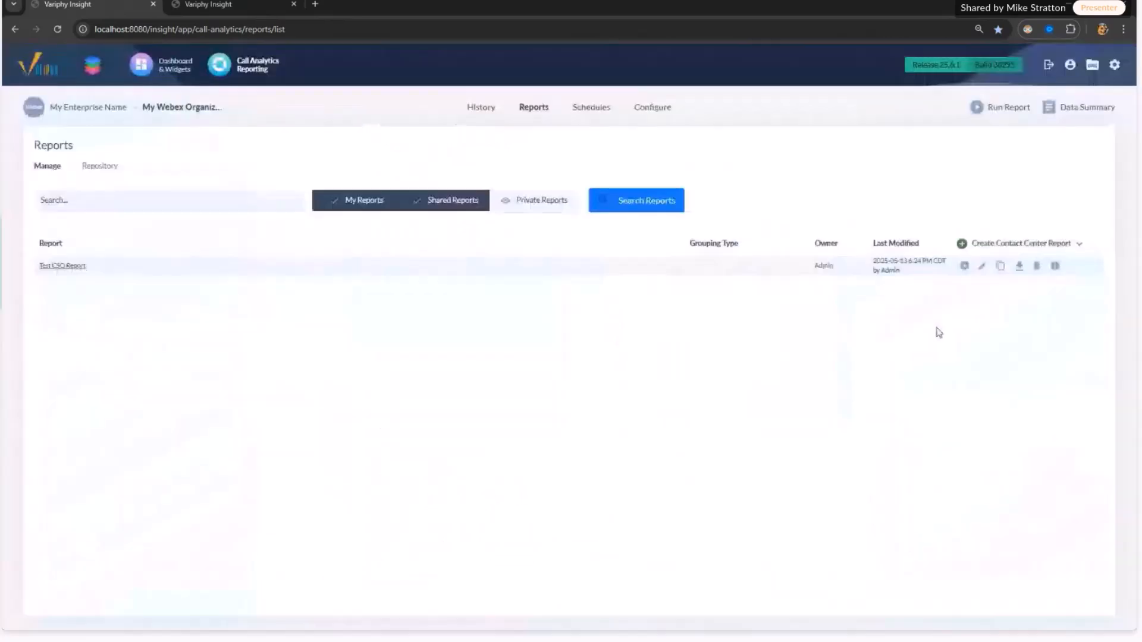
Step: Reopen Test CSQ Report for editing, check its Call History Details column types, and close it without saving
{"action": "left_click", "coordinate": [981, 265]}
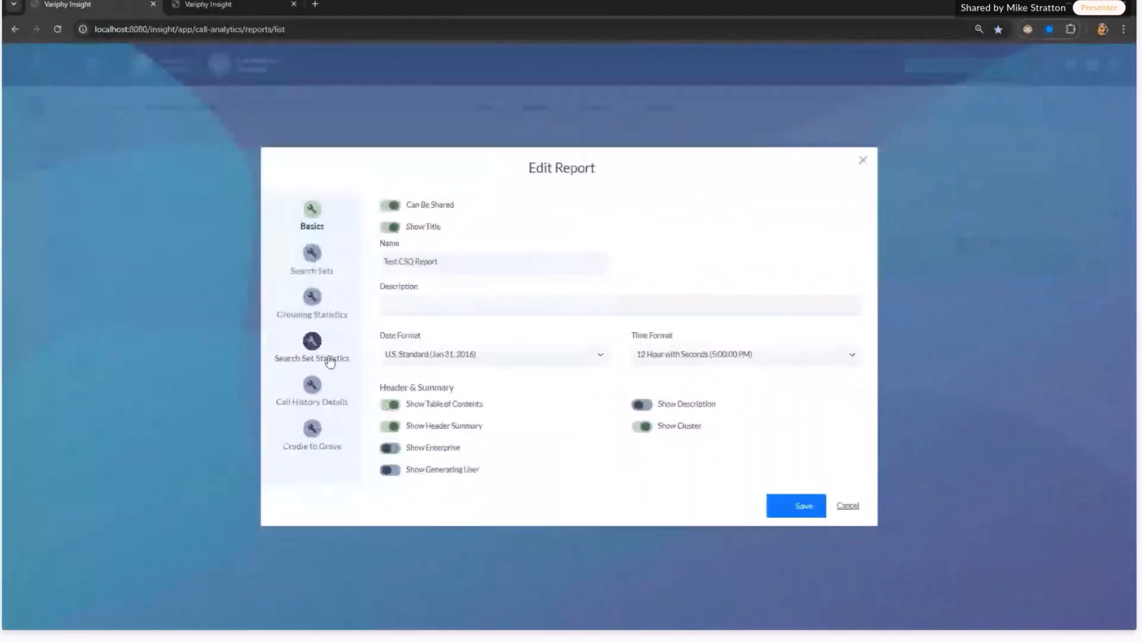
{"action": "left_click", "coordinate": [326, 360]}
{"action": "left_click", "coordinate": [318, 315]}
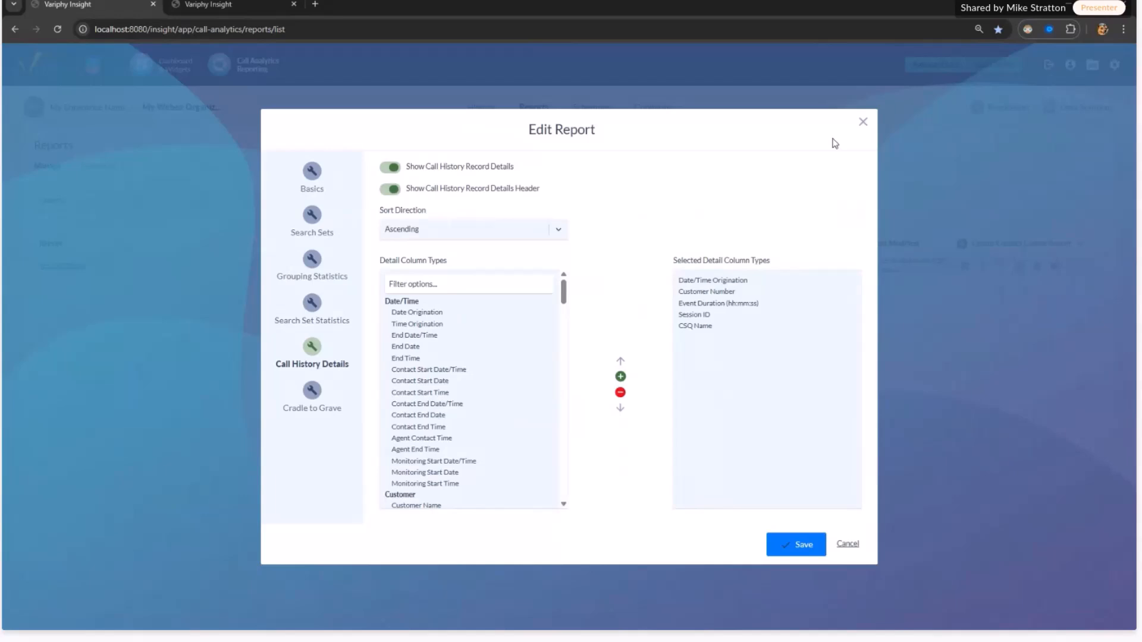
{"action": "left_click", "coordinate": [863, 121]}
Step: Run Test CSQ Report as a PDF download with the date/time range set to Current Week
{"action": "left_click", "coordinate": [963, 266]}
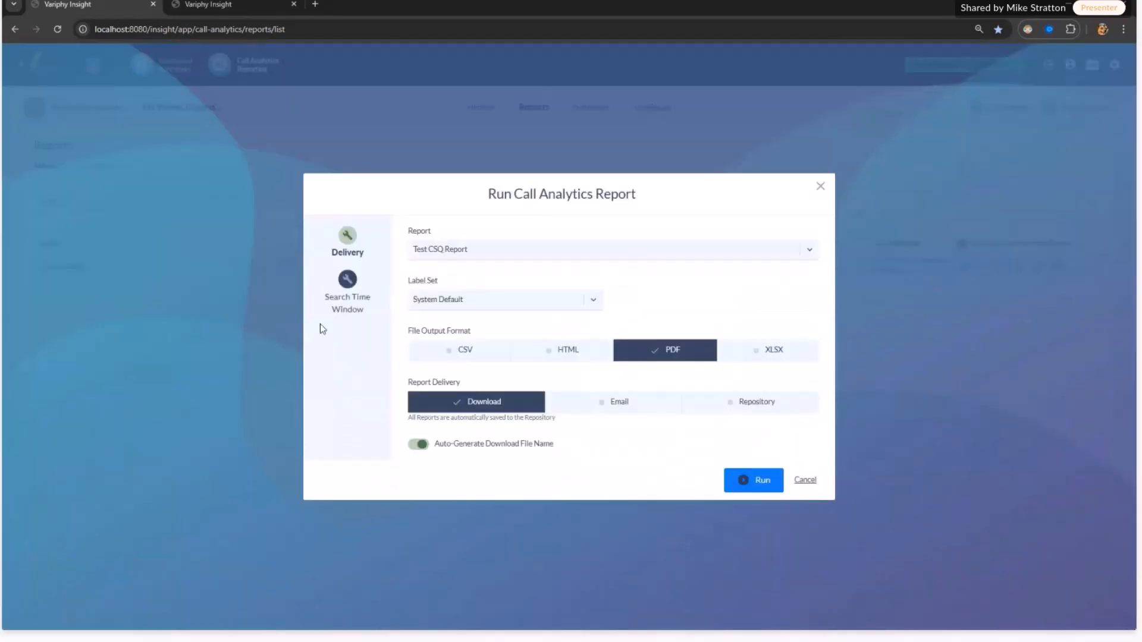
{"action": "left_click", "coordinate": [351, 284]}
{"action": "left_click", "coordinate": [453, 300]}
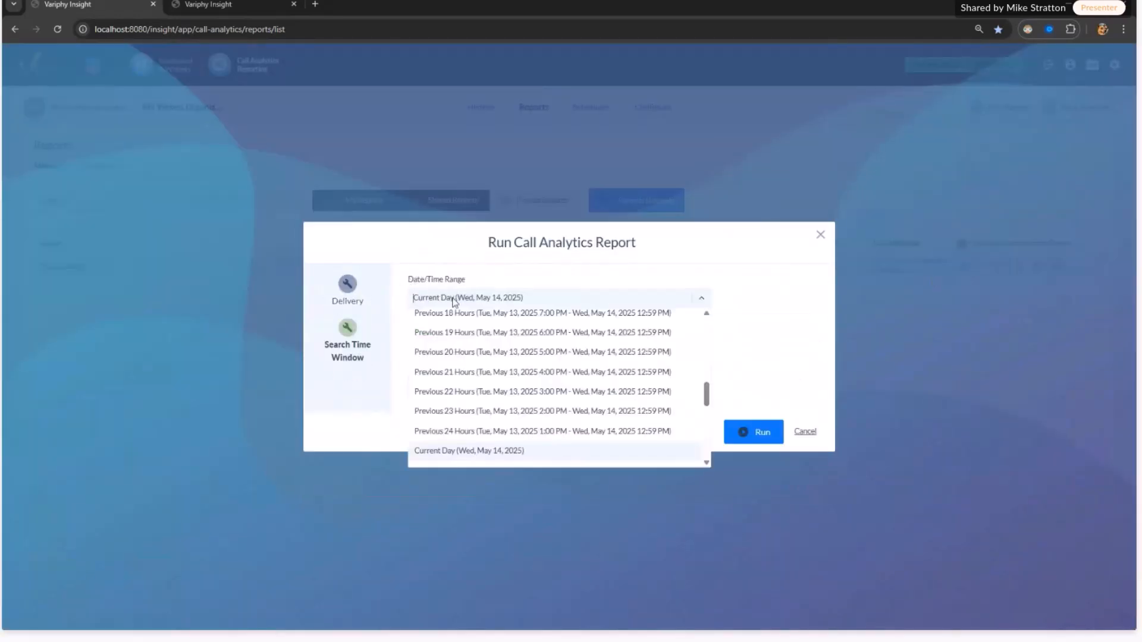
{"action": "type", "text": "wee"}
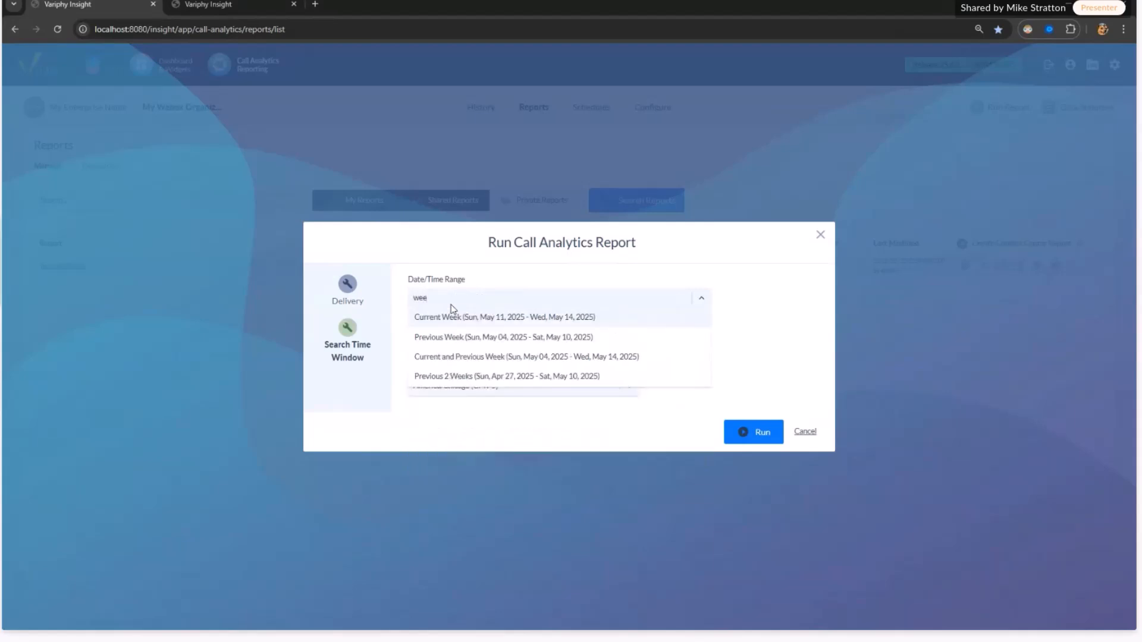
{"action": "left_click", "coordinate": [467, 317]}
{"action": "left_click", "coordinate": [753, 461]}
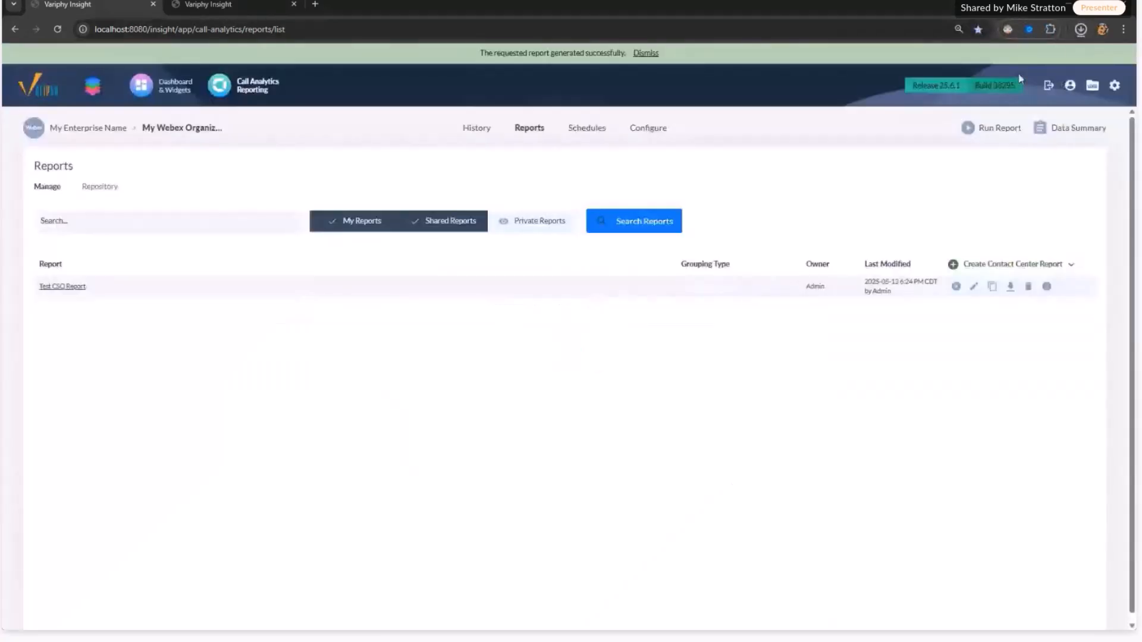
Step: Open the downloaded Test CSQ Report PDF, enlarge it to 125%, and examine the Search Criteria Summary for the queue
{"action": "left_click", "coordinate": [1080, 30]}
{"action": "left_click", "coordinate": [976, 63]}
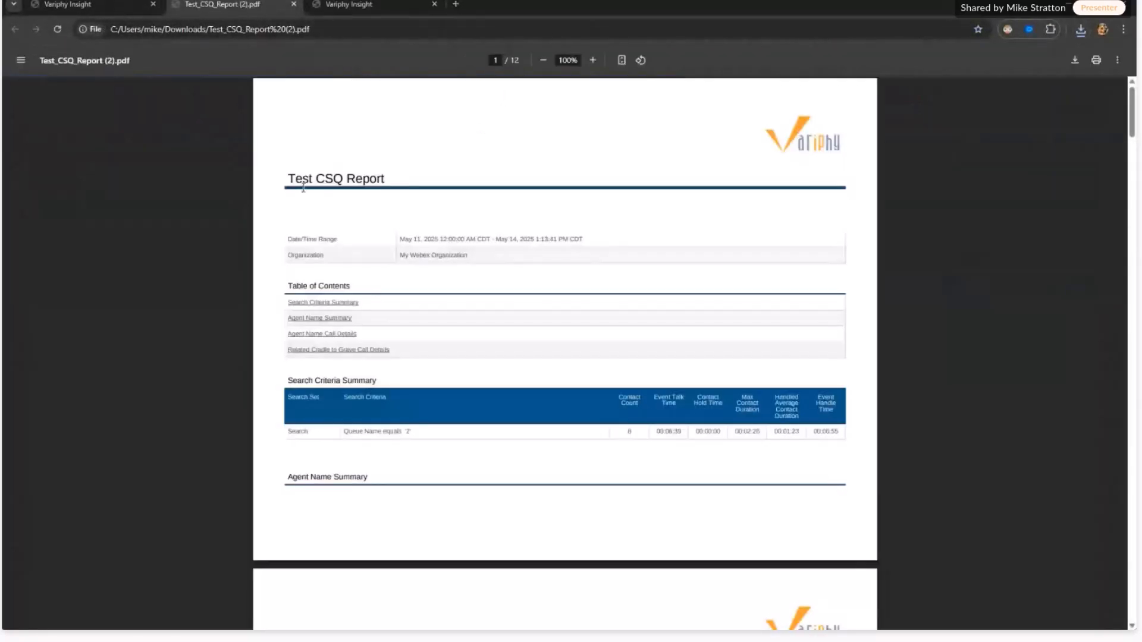
{"action": "left_click", "coordinate": [593, 68]}
{"action": "left_click", "coordinate": [593, 67]}
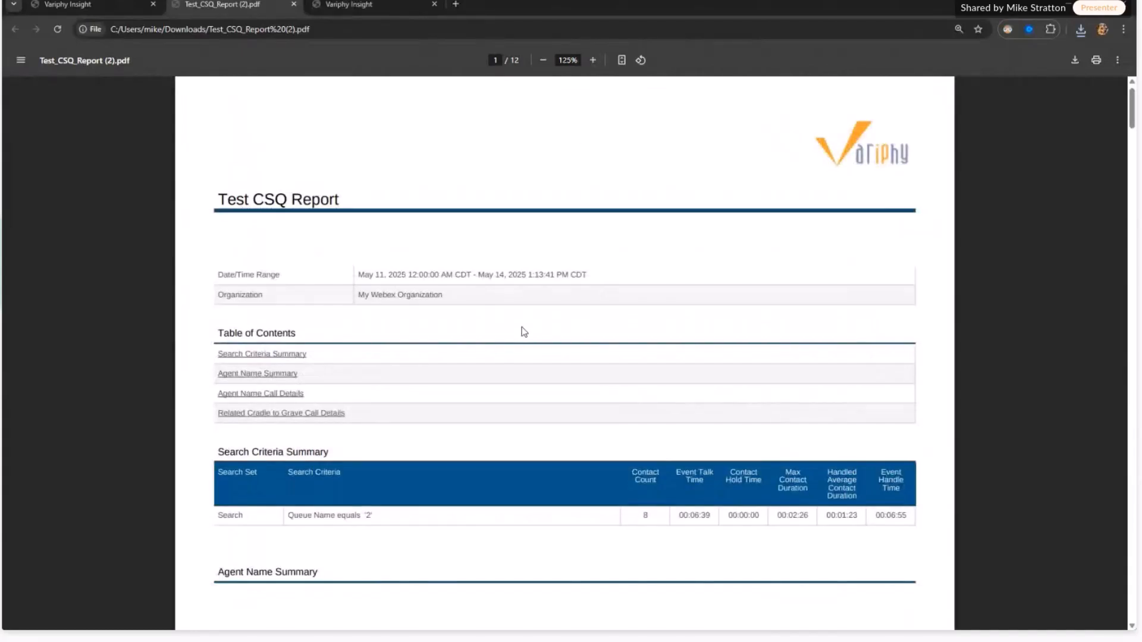
{"action": "scroll", "coordinate": [404, 357], "scroll_direction": "down", "scroll_amount": 3}
{"action": "left_click_drag", "start_coordinate": [288, 343], "coordinate": [342, 344]}
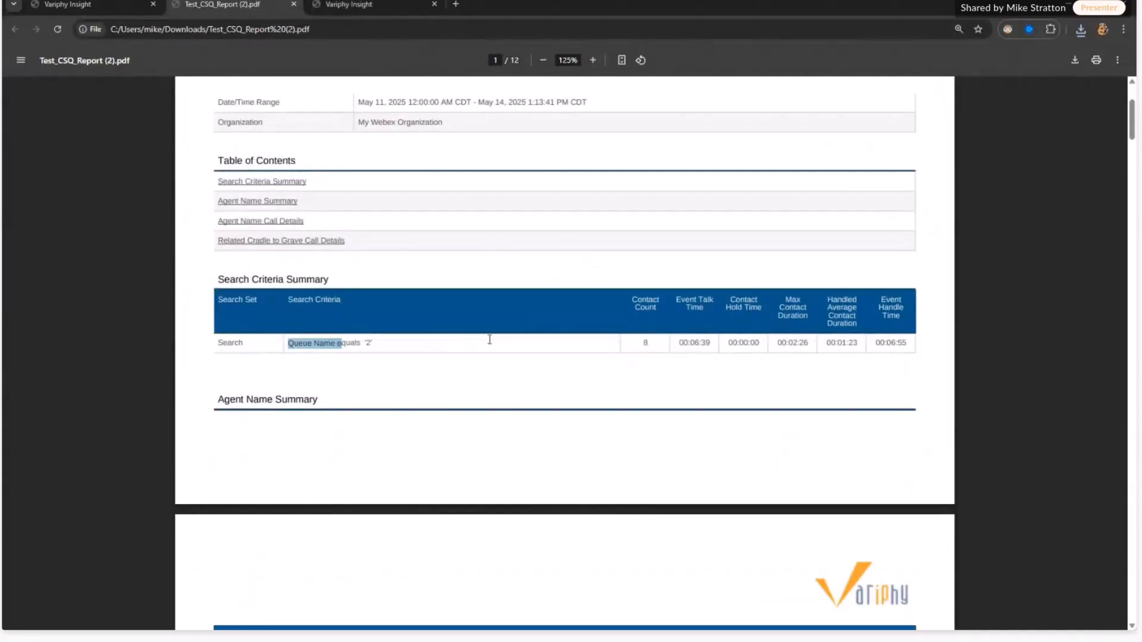
{"action": "left_click", "coordinate": [657, 335]}
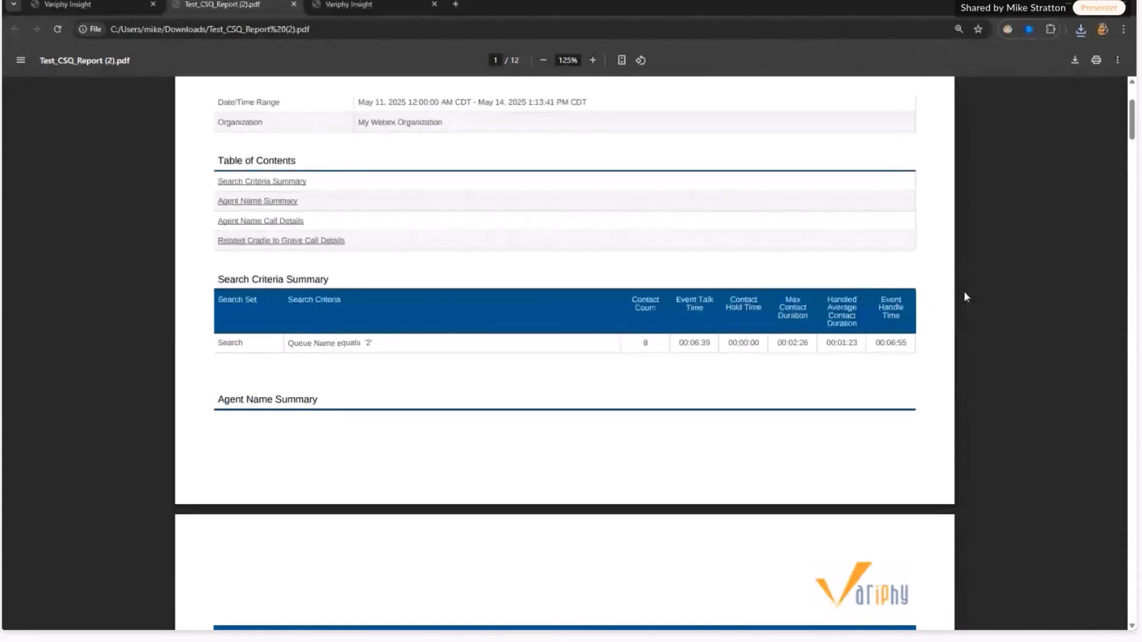
Step: Examine the Agent Name Summary table and its statistic columns on page 2 of the report
{"action": "scroll", "coordinate": [964, 291], "scroll_direction": "down", "scroll_amount": 6}
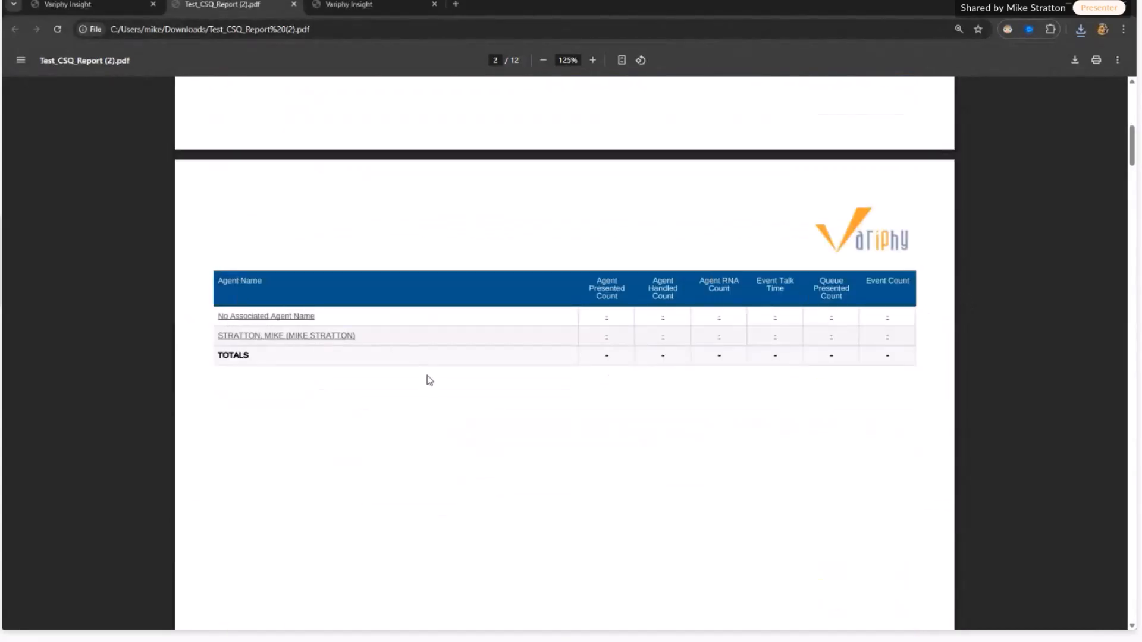
{"action": "left_click_drag", "start_coordinate": [224, 281], "coordinate": [224, 329]}
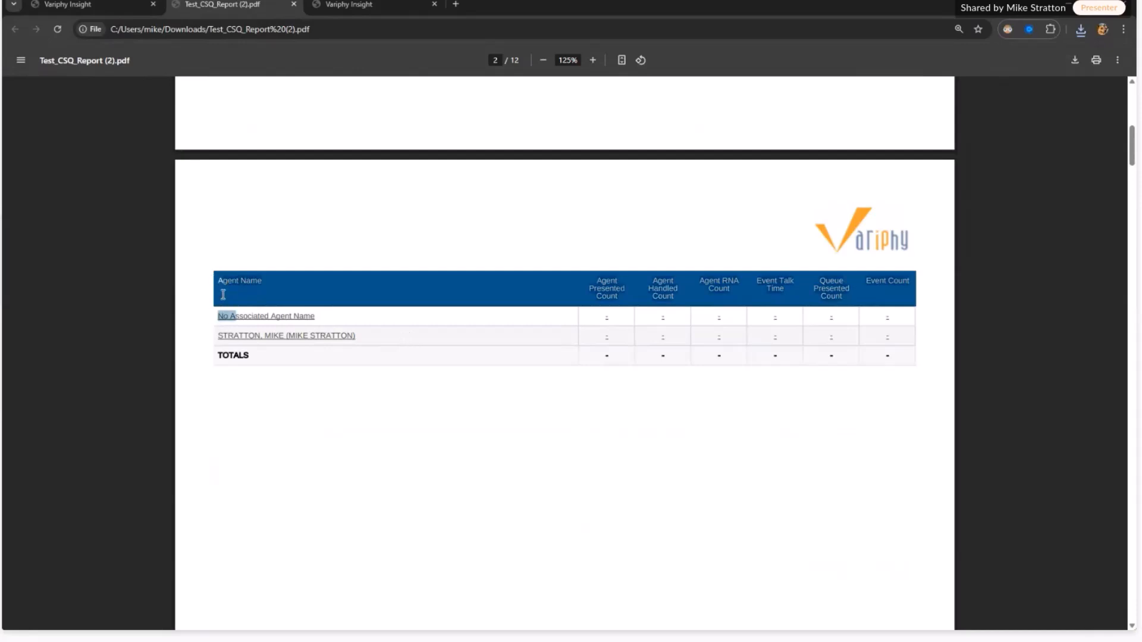
{"action": "left_click_drag", "start_coordinate": [220, 286], "coordinate": [246, 289]}
{"action": "left_click_drag", "start_coordinate": [603, 284], "coordinate": [801, 313]}
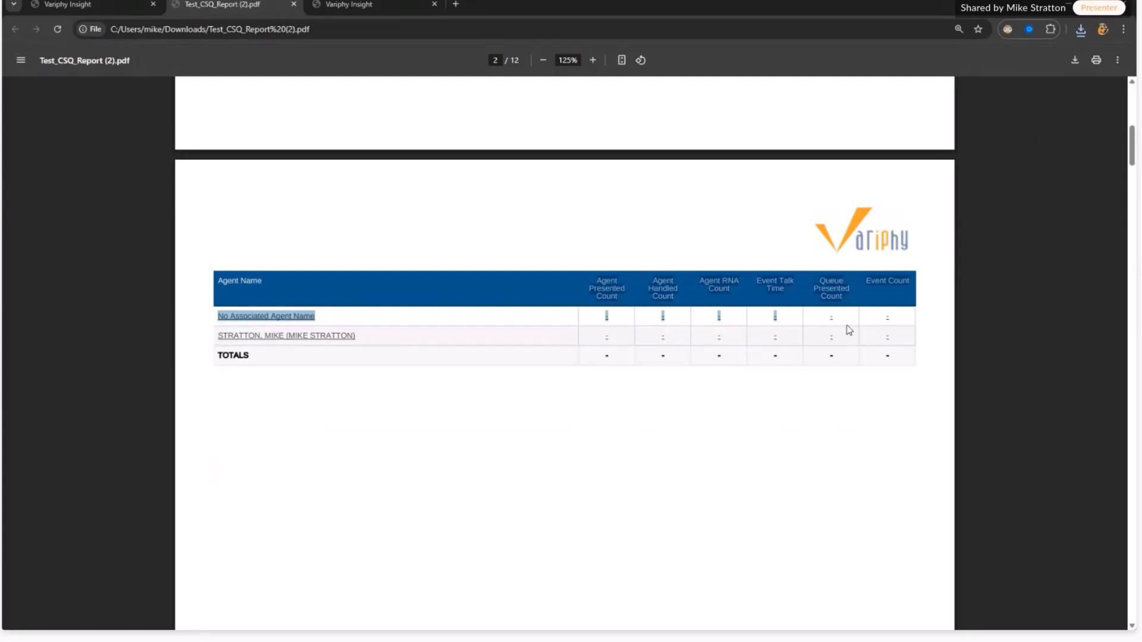
{"action": "left_click", "coordinate": [847, 300]}
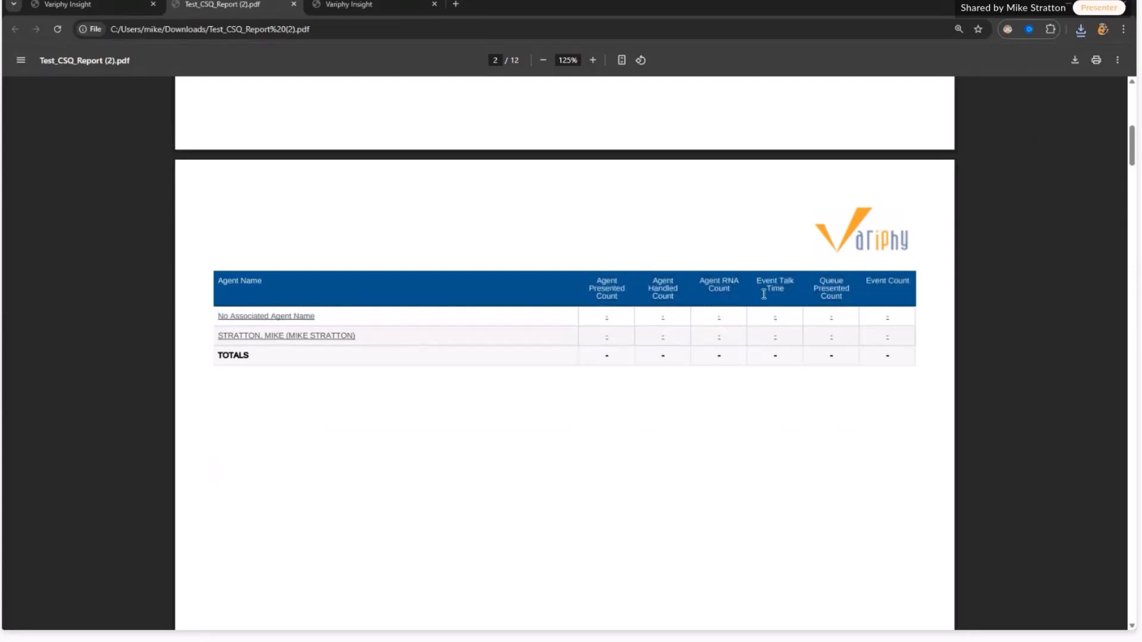
Step: Review the per-agent Call Details, follow a related calls link to its Cradle to Grave sequence, and return to the page 6 call details
{"action": "scroll", "coordinate": [763, 294], "scroll_direction": "down", "scroll_amount": 10}
{"action": "scroll", "coordinate": [810, 301], "scroll_direction": "down", "scroll_amount": 10}
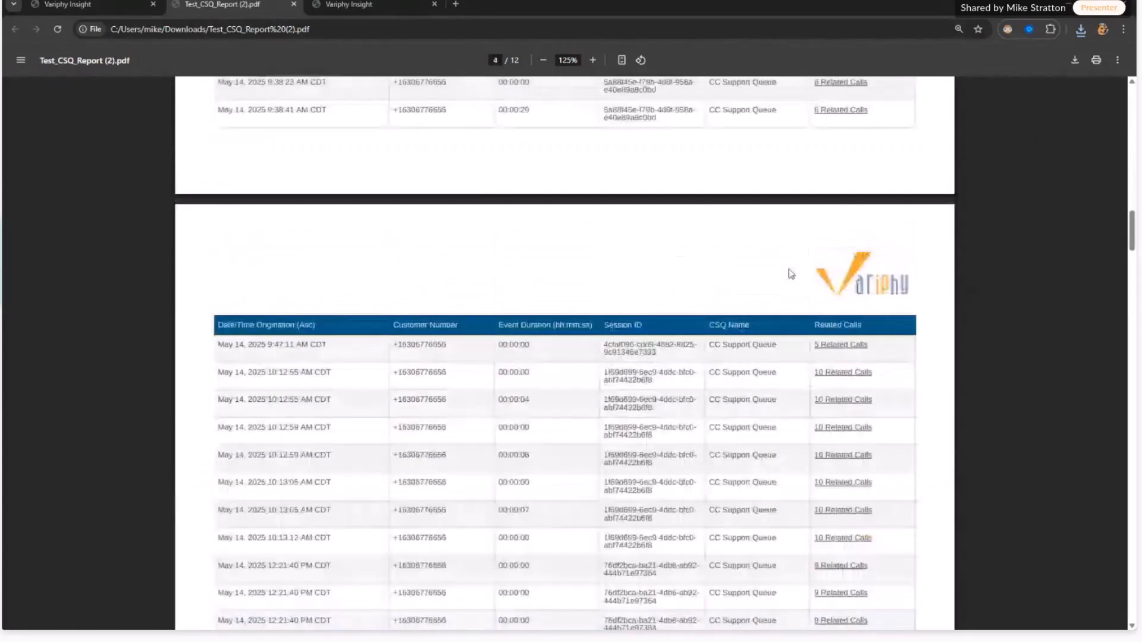
{"action": "scroll", "coordinate": [797, 273], "scroll_direction": "down", "scroll_amount": 9}
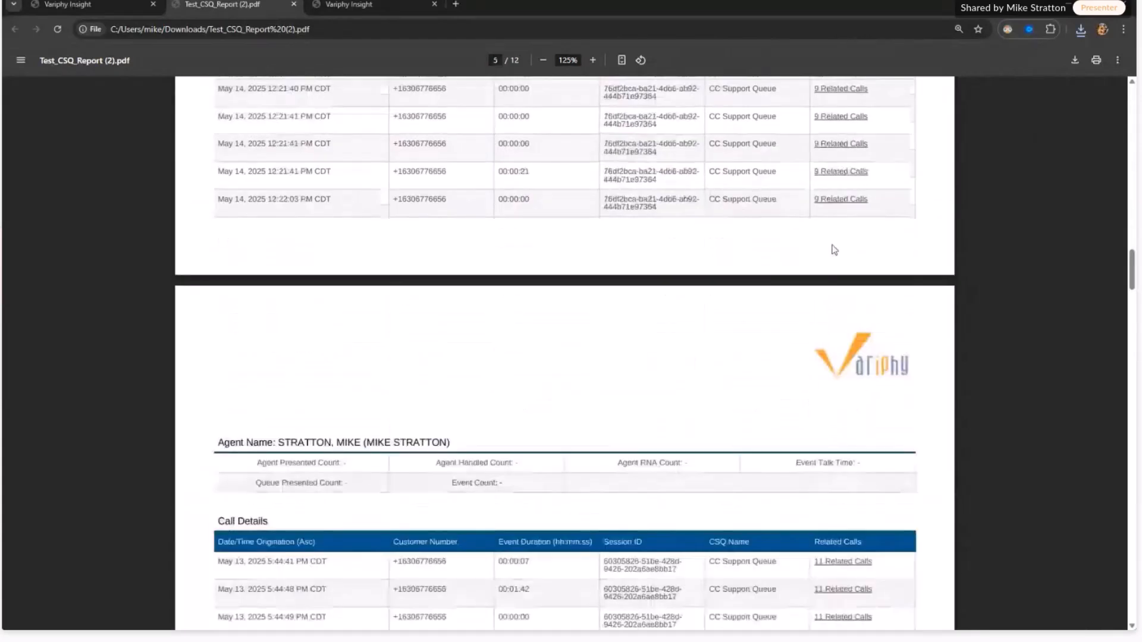
{"action": "scroll", "coordinate": [835, 250], "scroll_direction": "down", "scroll_amount": 6}
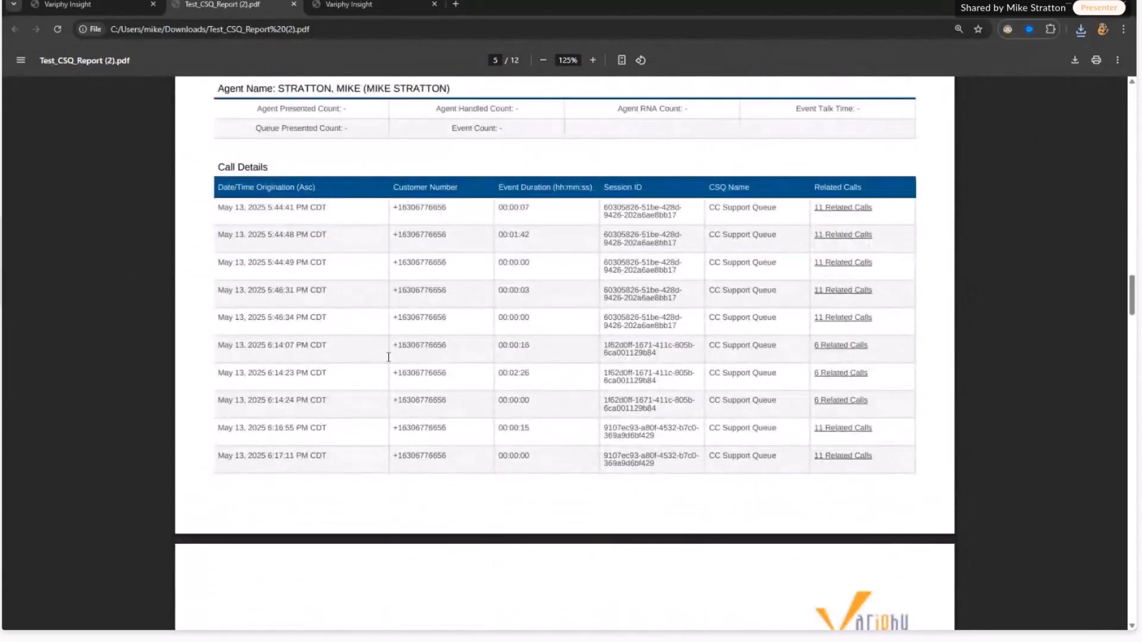
{"action": "left_click", "coordinate": [842, 291]}
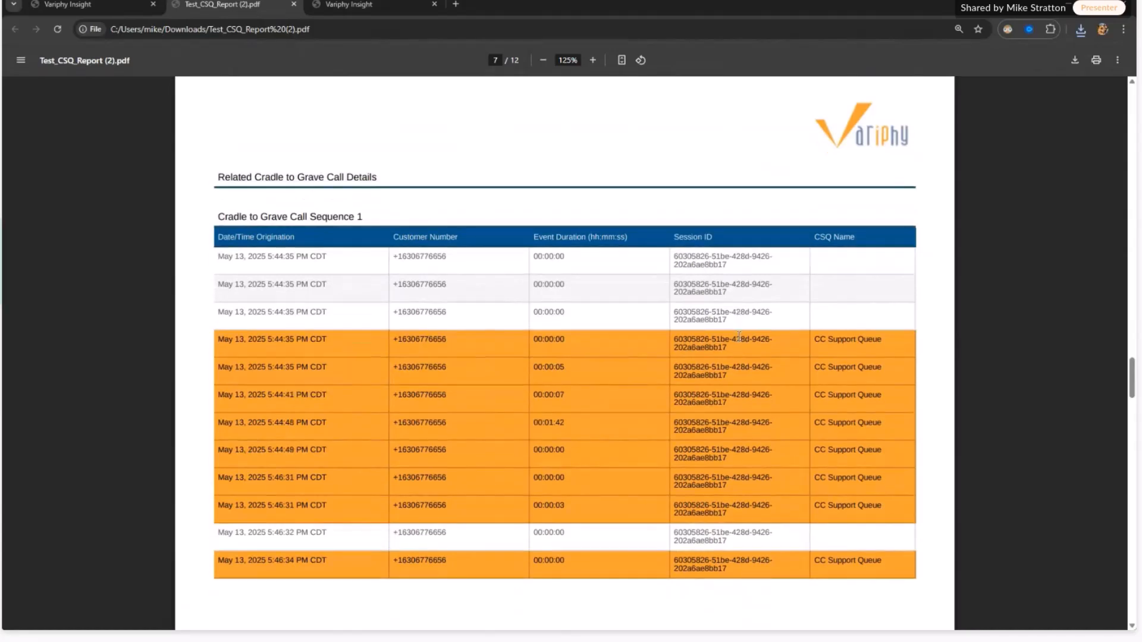
{"action": "scroll", "coordinate": [738, 336], "scroll_direction": "down", "scroll_amount": 4}
{"action": "scroll", "coordinate": [244, 167], "scroll_direction": "up", "scroll_amount": 2}
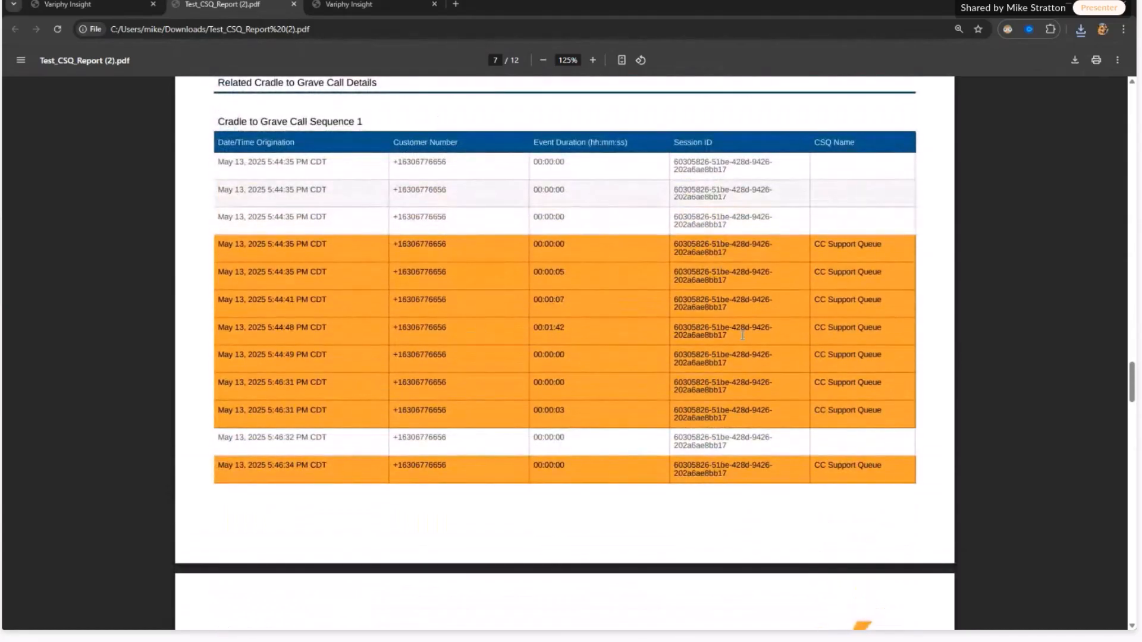
{"action": "left_click_drag", "start_coordinate": [1133, 359], "coordinate": [1134, 326]}
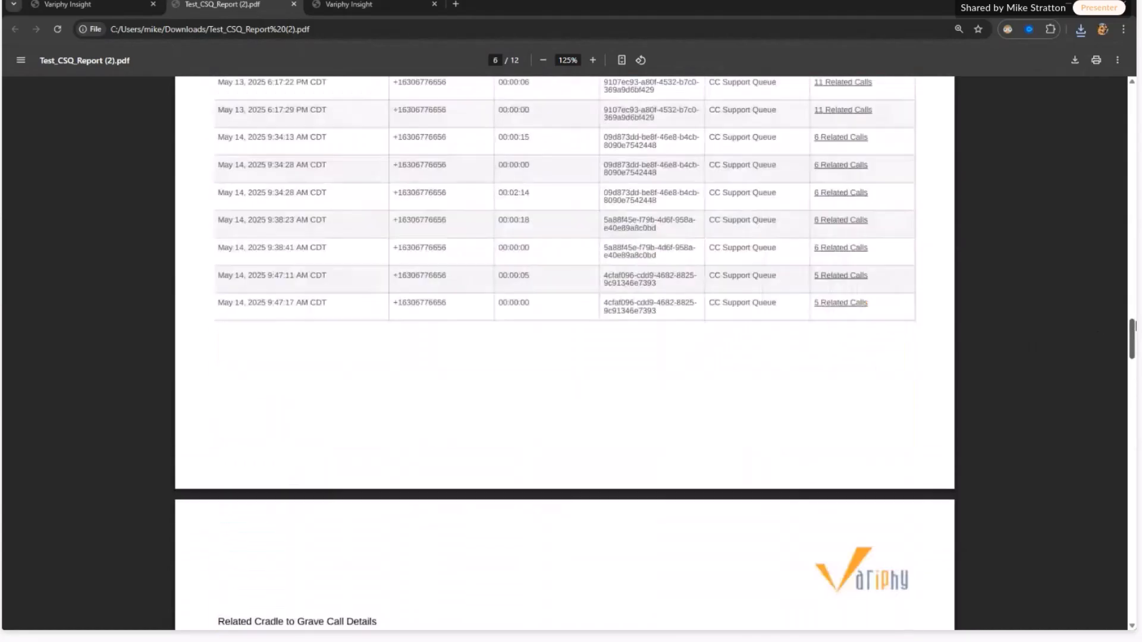
{"action": "scroll", "coordinate": [1115, 300], "scroll_direction": "up", "scroll_amount": 3}
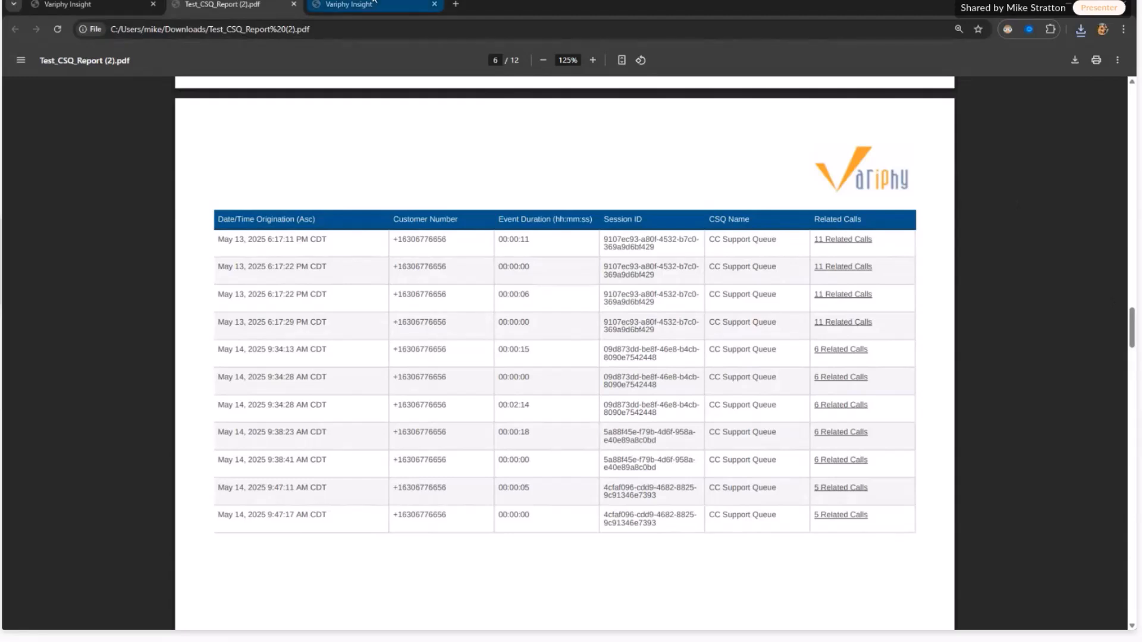
Step: Return from the PDF to Variphy Insight and open the call History search page
{"action": "left_click", "coordinate": [89, 5]}
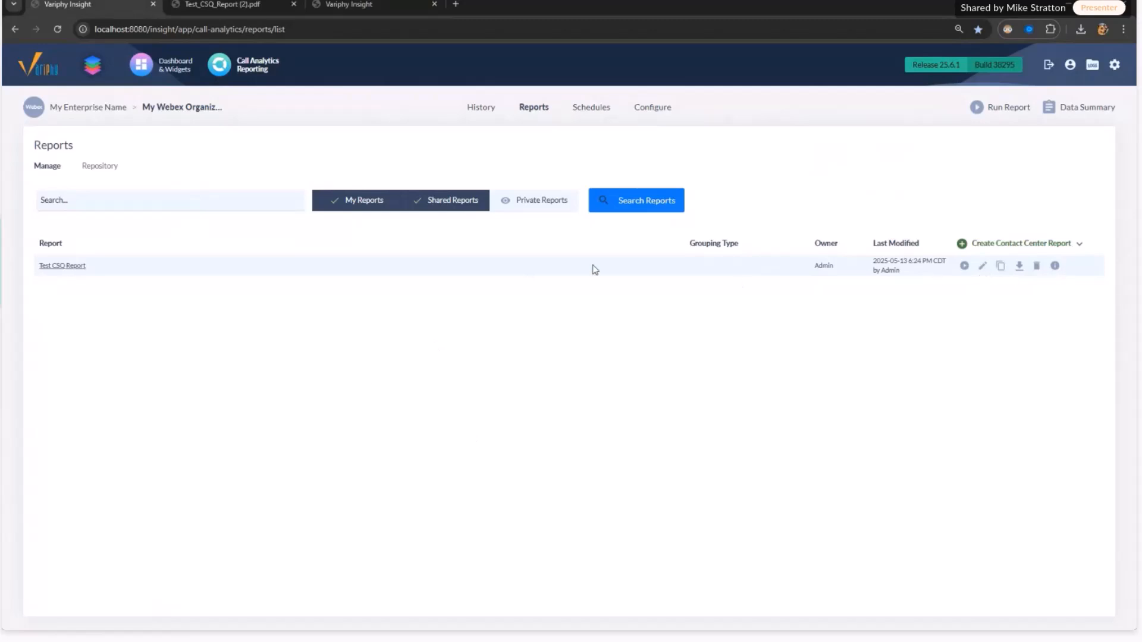
{"action": "left_click", "coordinate": [494, 109]}
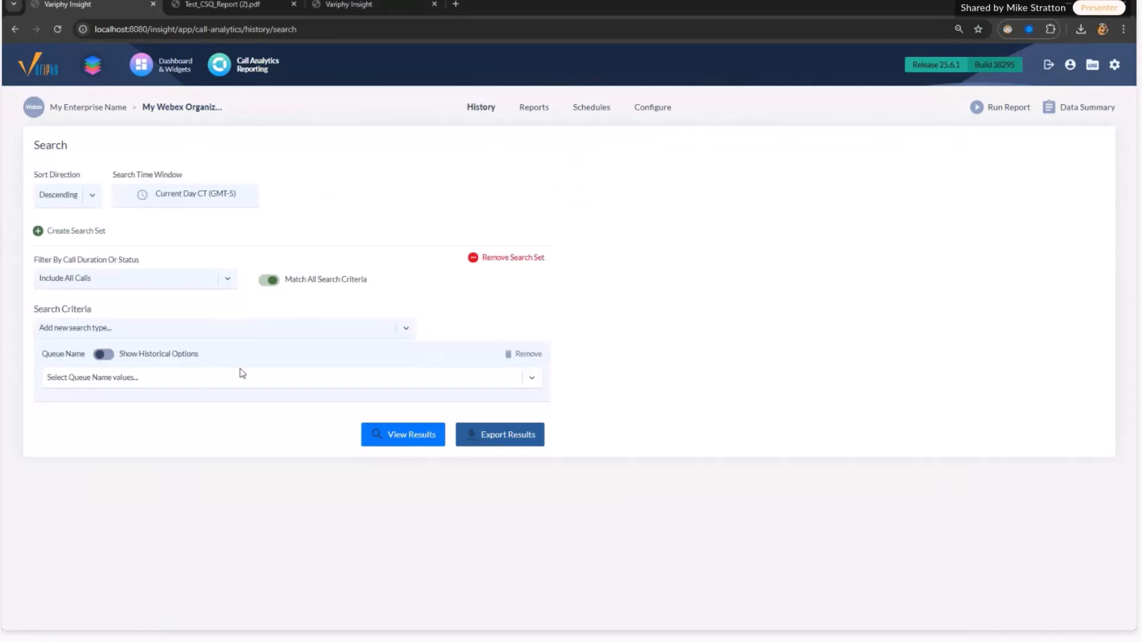
Step: Open the Test CSQ Report for editing from the Reports list and show its Call History Details settings
{"action": "left_click", "coordinate": [523, 106]}
{"action": "mouse_move", "coordinate": [988, 254]}
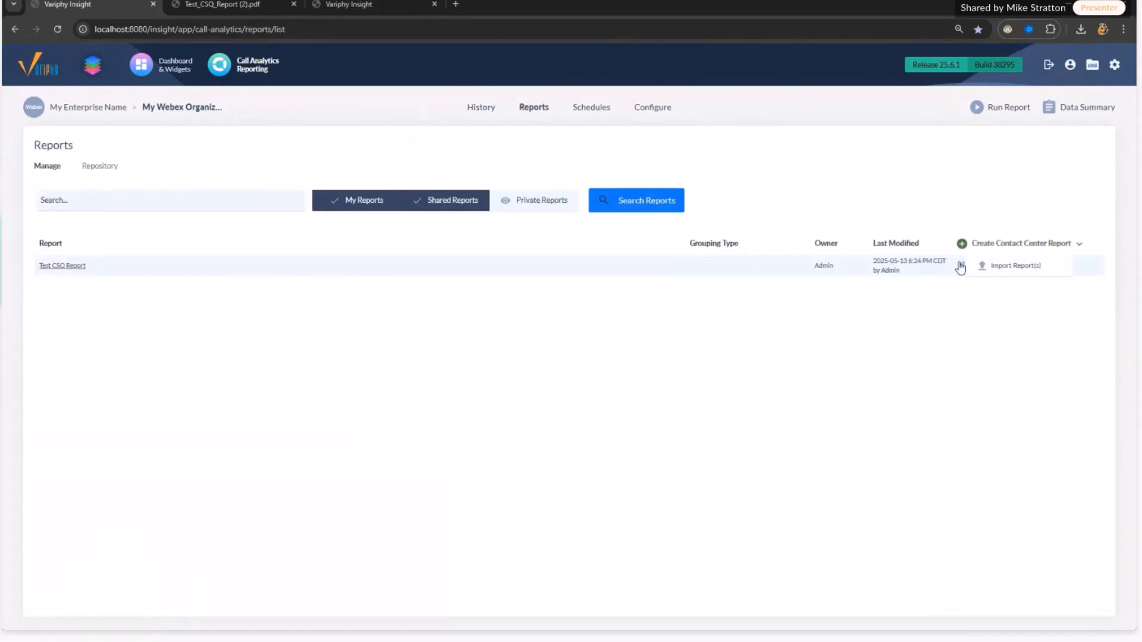
{"action": "left_click", "coordinate": [982, 266]}
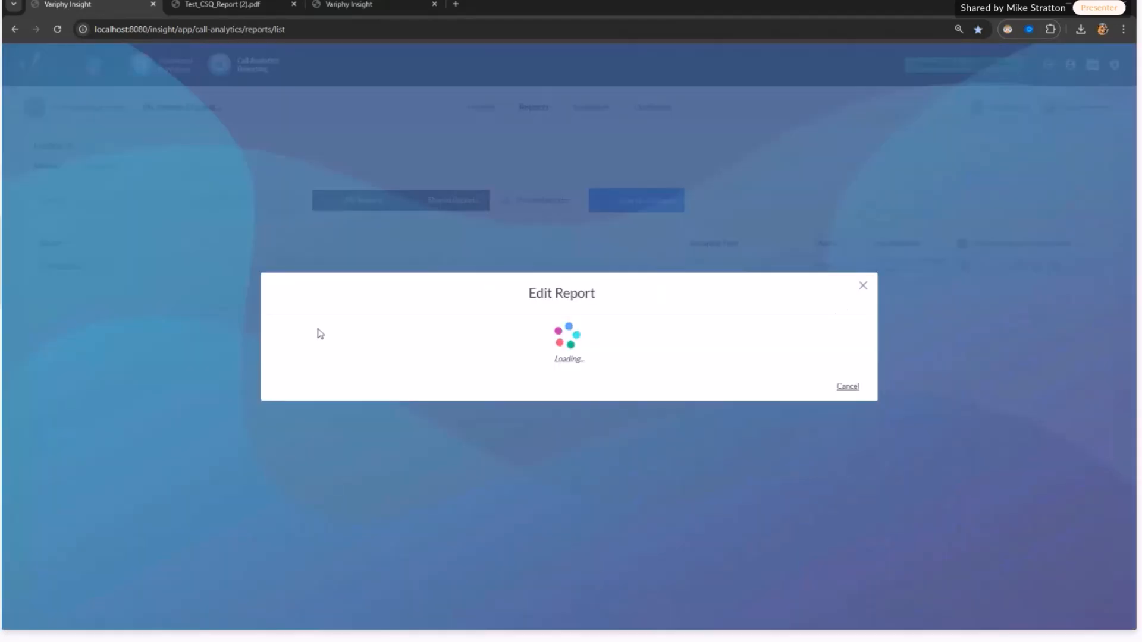
{"action": "left_click", "coordinate": [328, 384]}
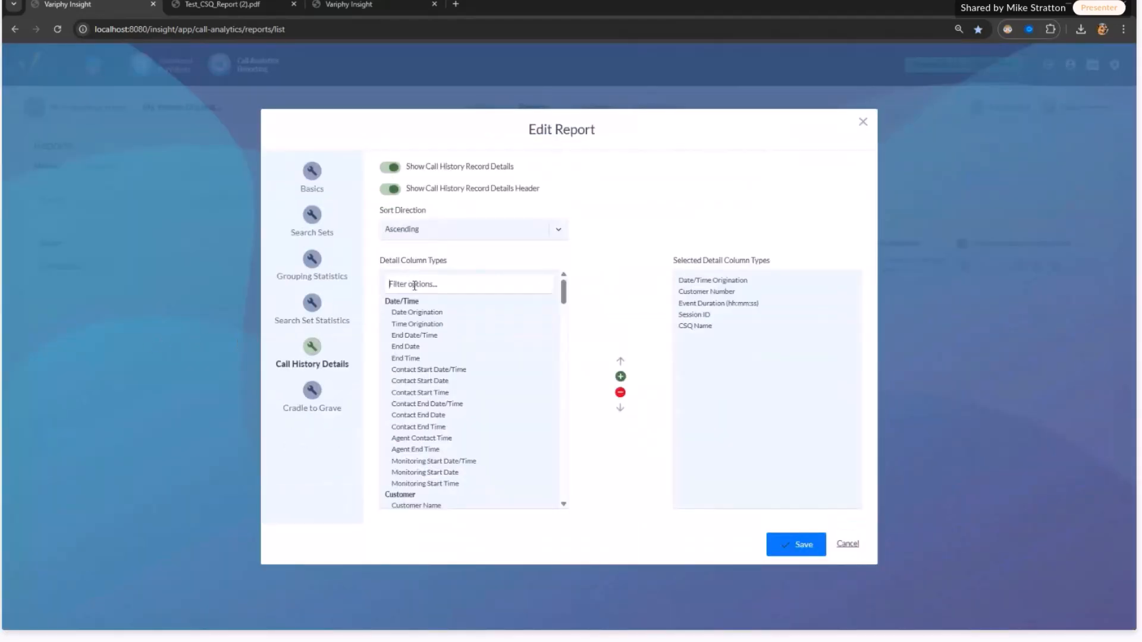
Step: Filter the available detail column types by "skill" and by "pr", and clear the filter
{"action": "left_click", "coordinate": [415, 284]}
{"action": "type", "text": "skill"}
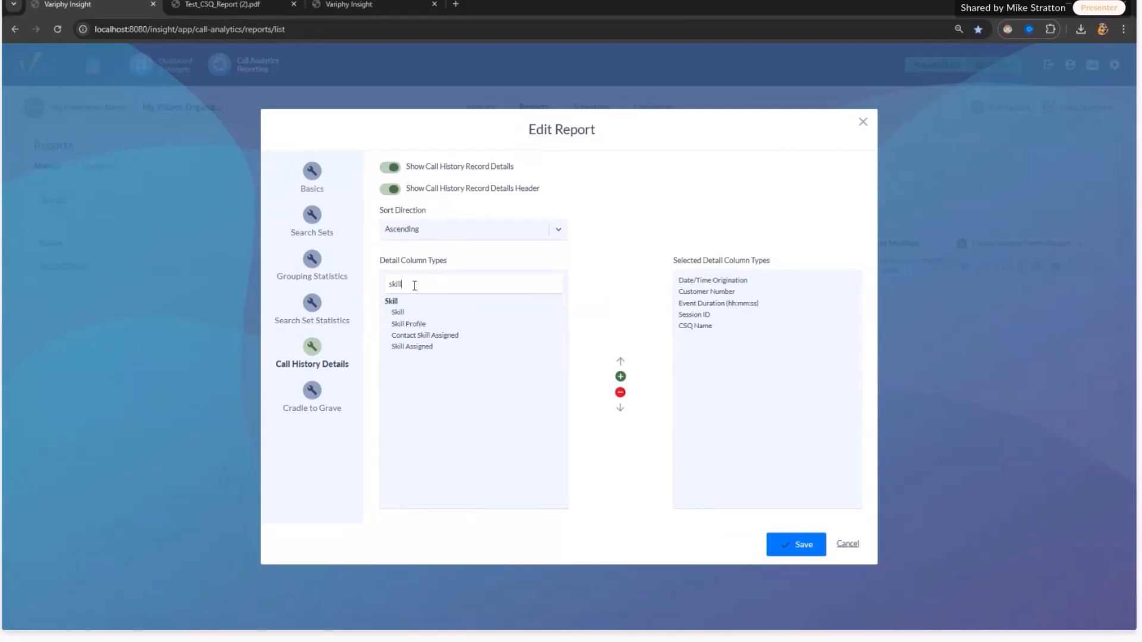
{"action": "key", "text": "BackSpace"}
{"action": "key", "text": "BackSpace"}
{"action": "key", "text": "BackSpace"}
{"action": "key", "text": "BackSpace"}
{"action": "key", "text": "BackSpace"}
{"action": "type", "text": "pr"}
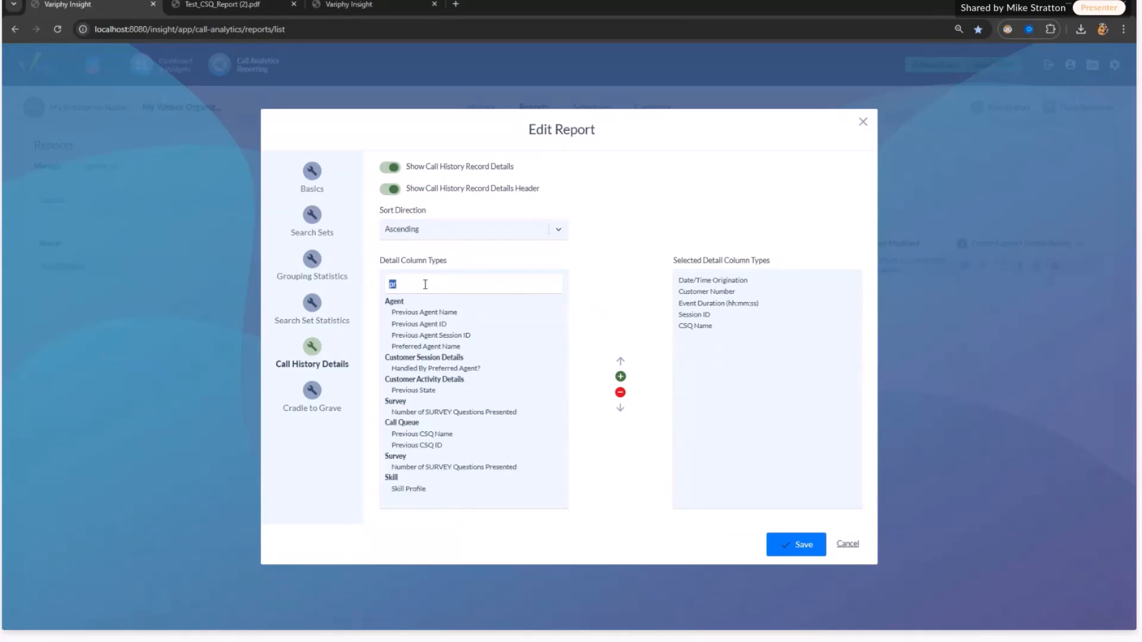
{"action": "key", "text": "BackSpace"}
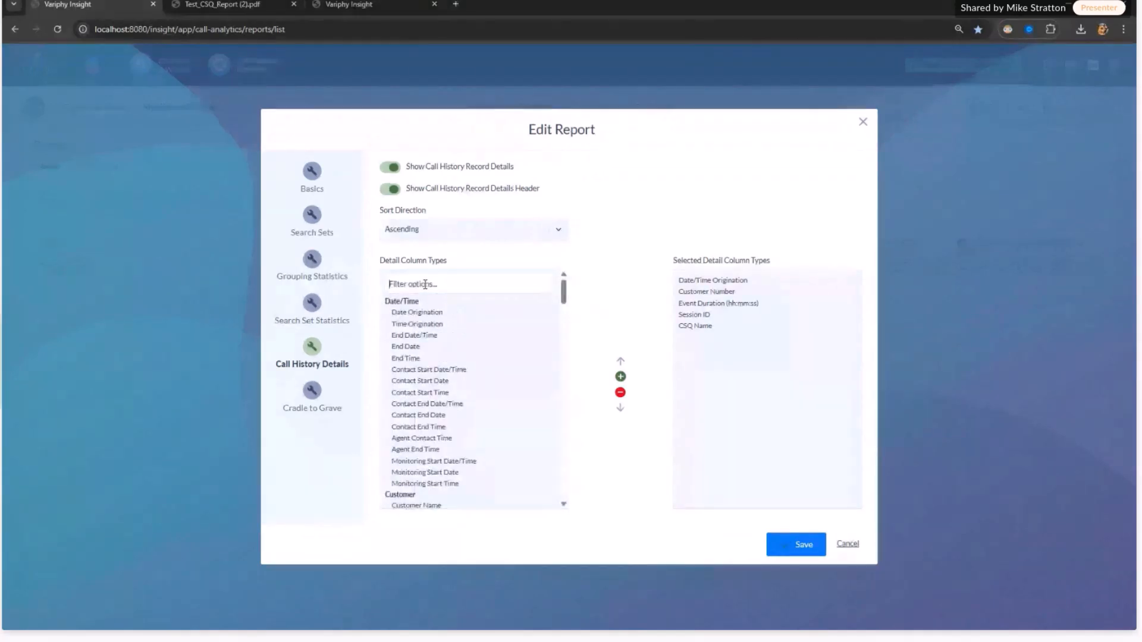